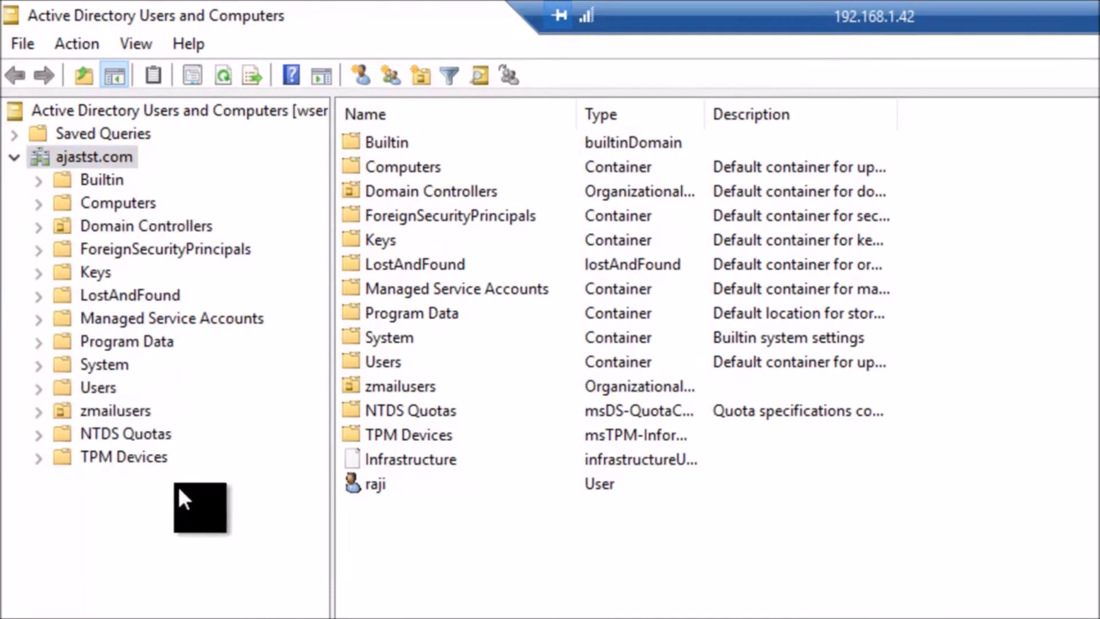
# Step: Browse the Users container, selecting the RODC password group and Administrator entries
pyautogui.click(91, 389)
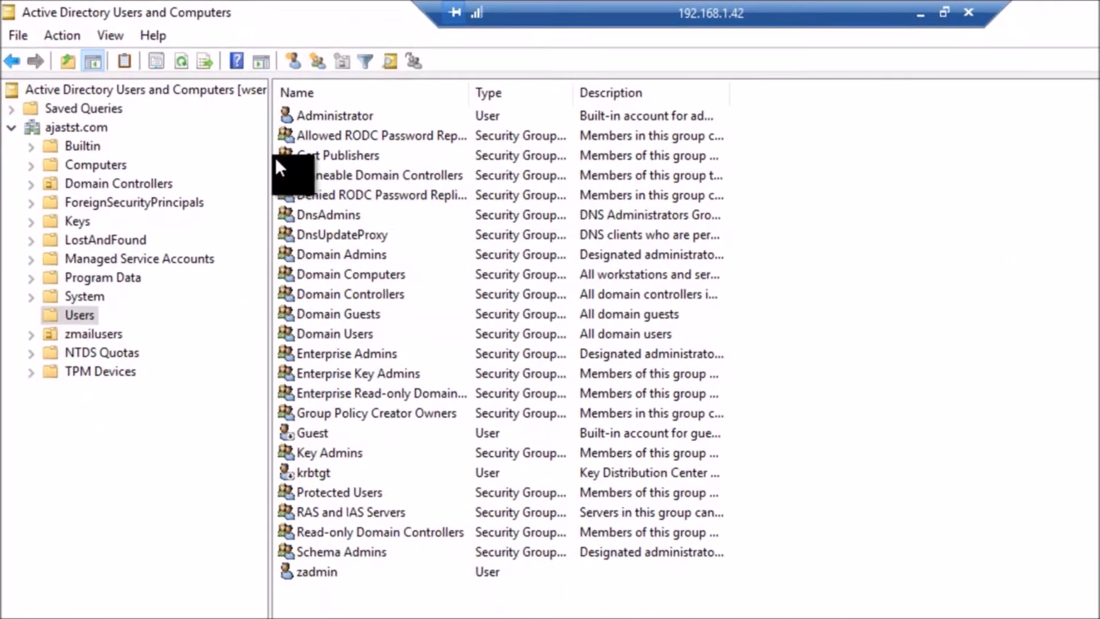
pyautogui.click(306, 136)
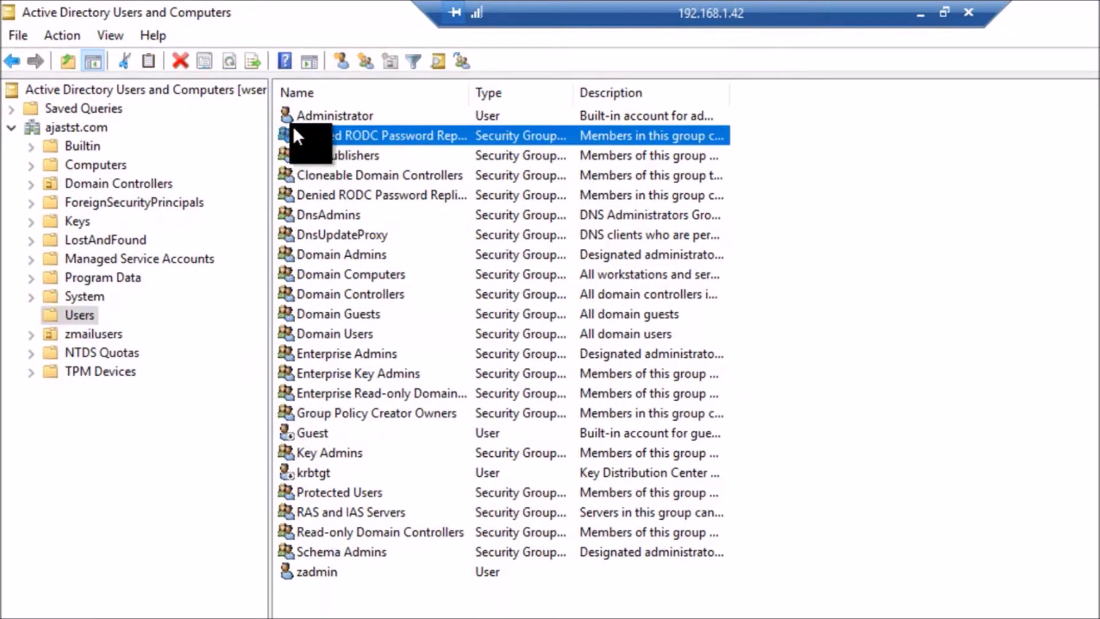
pyautogui.click(299, 114)
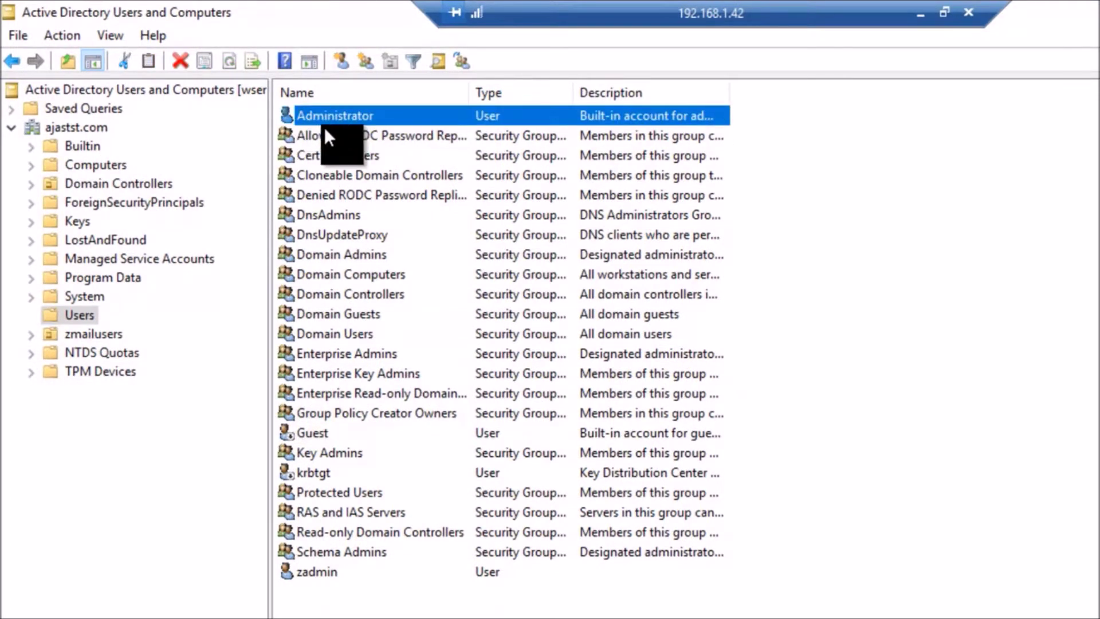
pyautogui.click(293, 133)
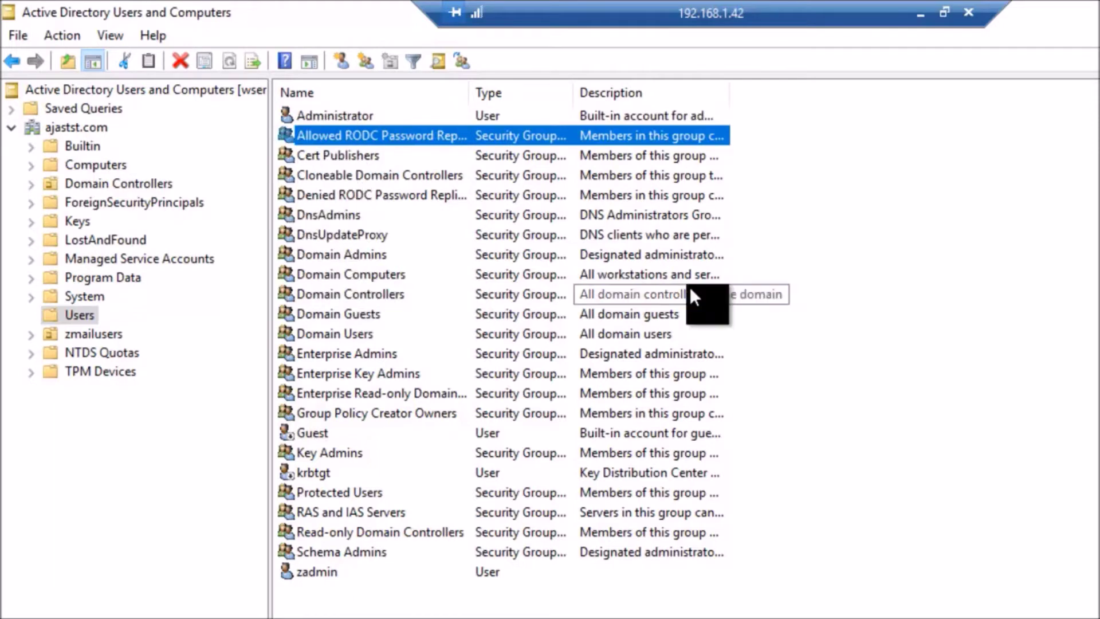
pyautogui.click(906, 270)
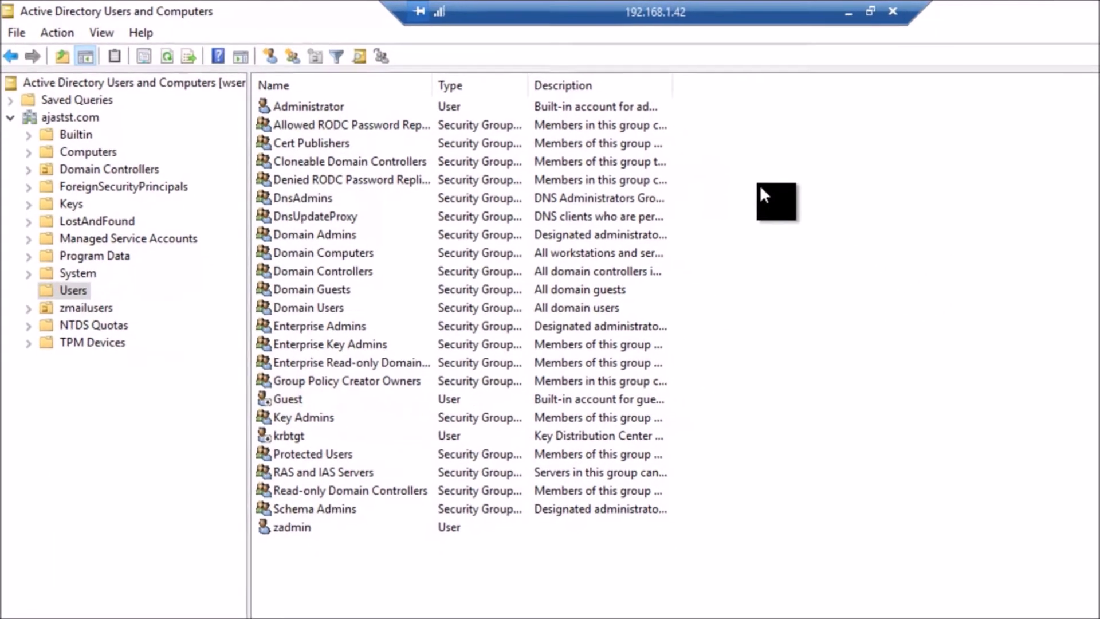
pyautogui.rightClick(809, 197)
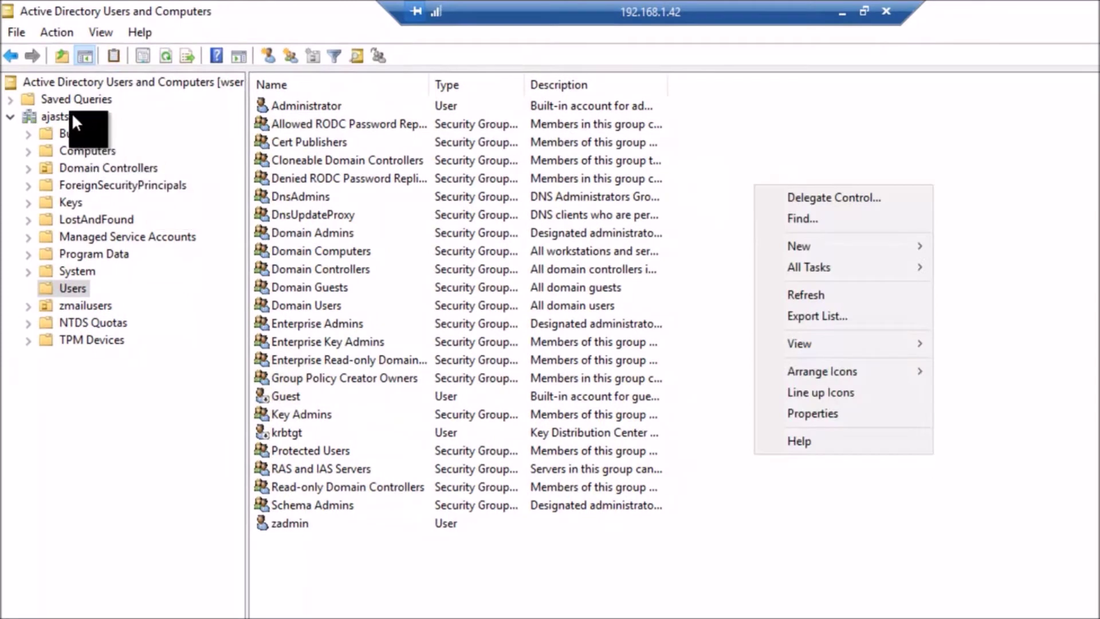
# Step: Return to the ajastst.com domain root and bring up the New object choices in its details pane
pyautogui.click(73, 117)
pyautogui.rightClick(73, 117)
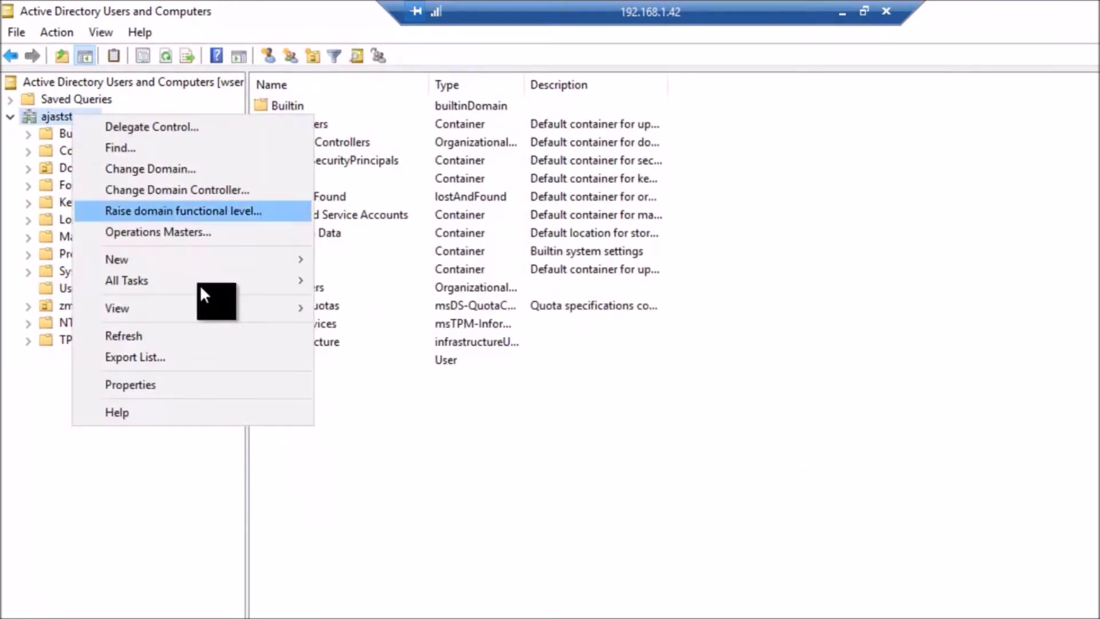
pyautogui.moveTo(204, 261)
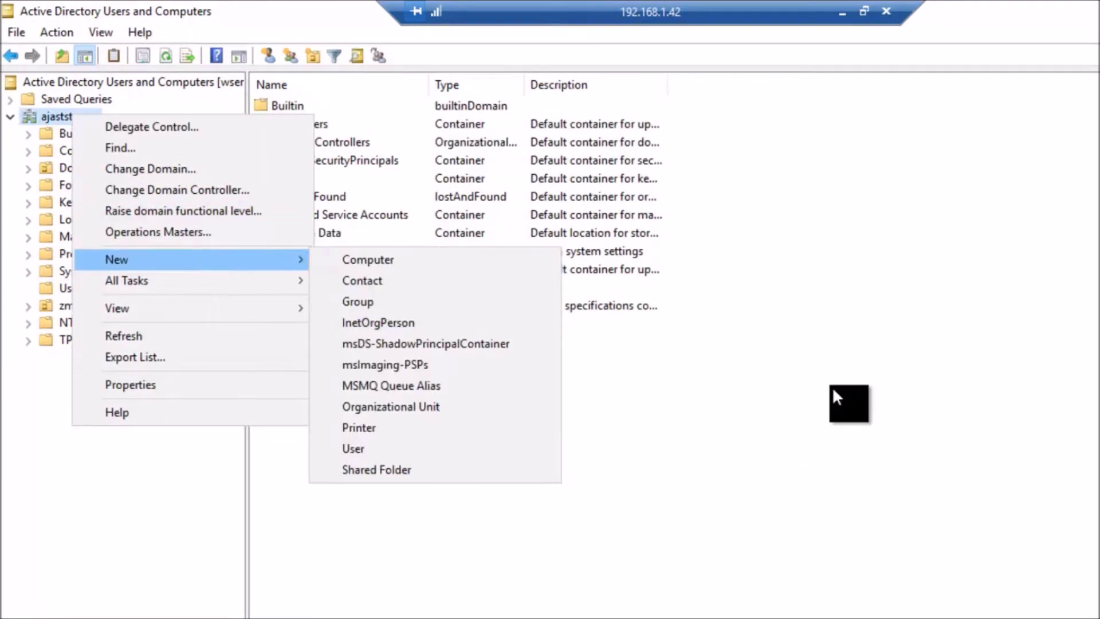
pyautogui.click(832, 386)
pyautogui.rightClick(792, 279)
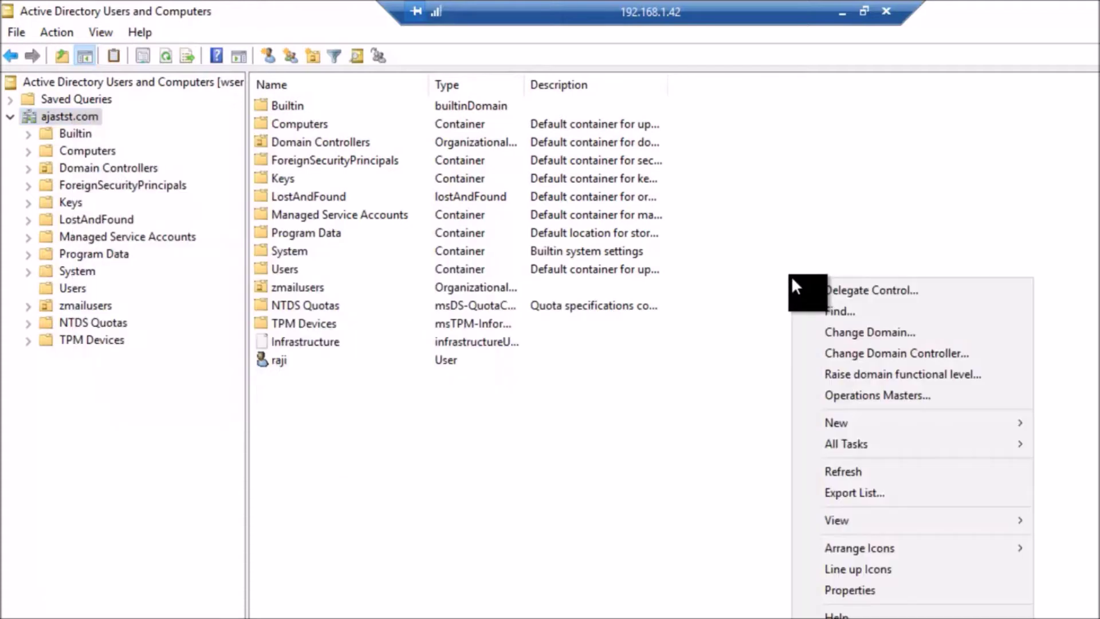
pyautogui.moveTo(865, 428)
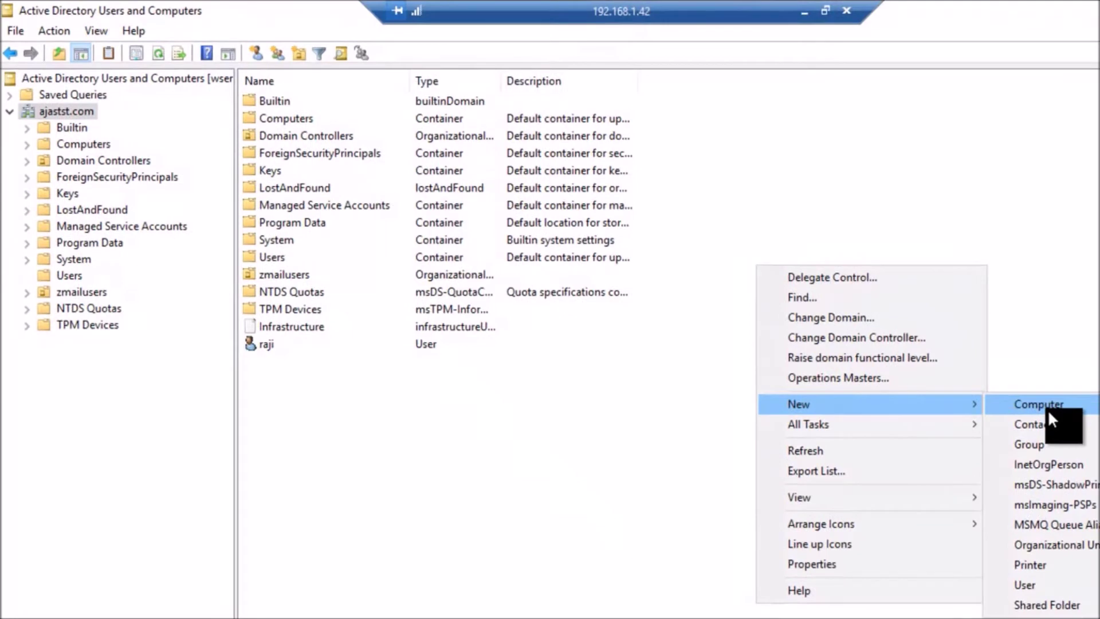
# Step: Open a New Object - Group dialog for ajastst.com and move it toward the screen centre
pyautogui.click(1035, 442)
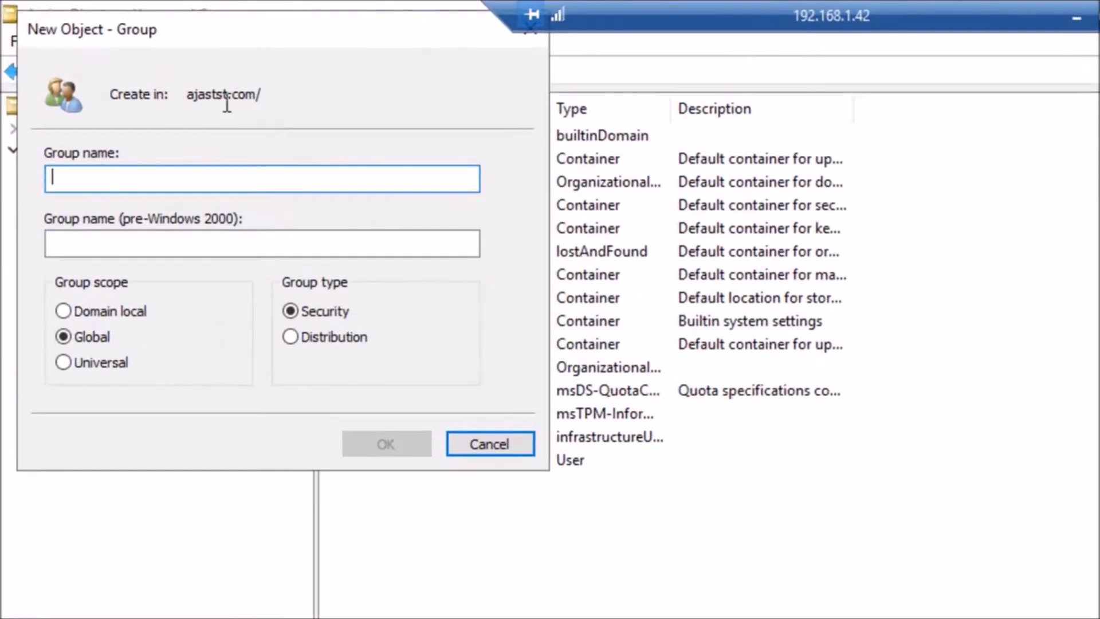
pyautogui.moveTo(215, 32); pyautogui.dragTo(465, 199)
pyautogui.click(480, 279)
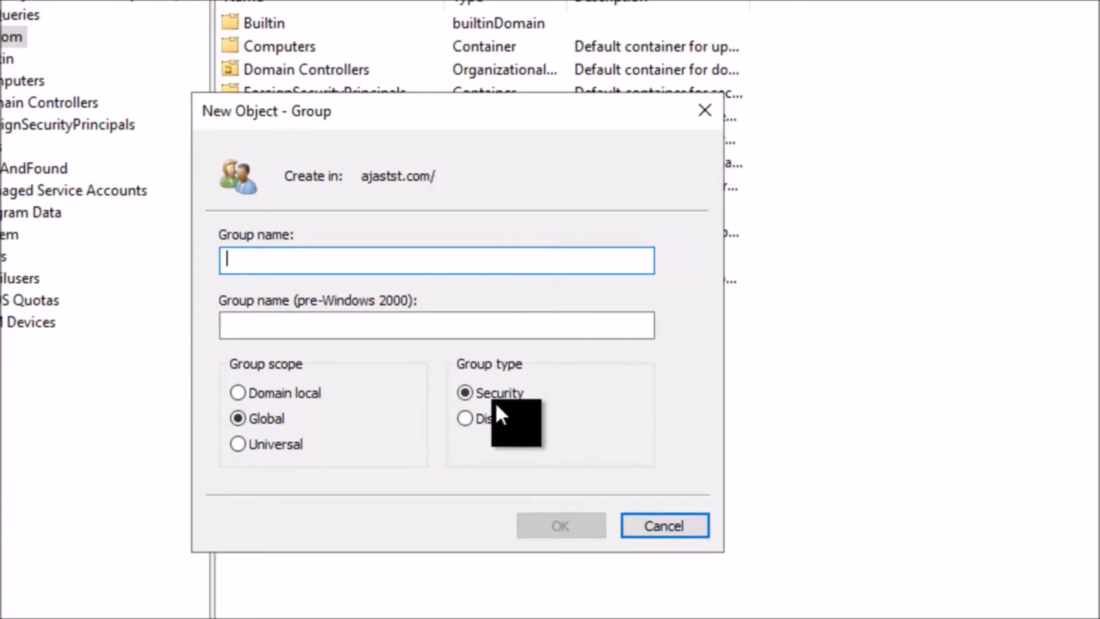
# Step: Compare the Distribution and Security group types, leaving the type set to Security
pyautogui.click(468, 417)
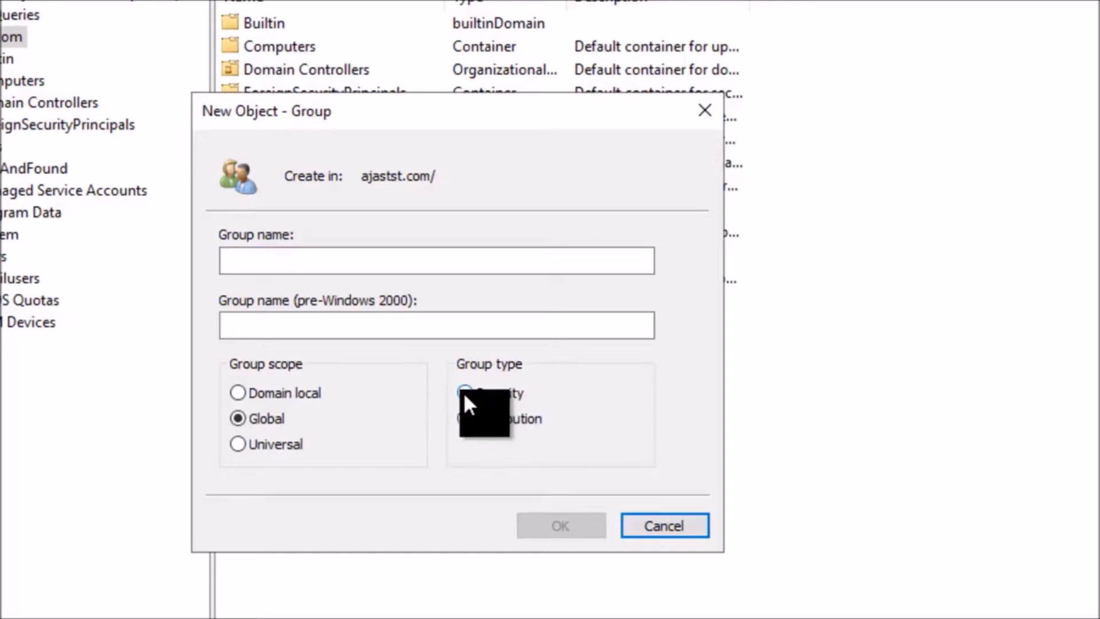
pyautogui.click(463, 391)
pyautogui.click(465, 420)
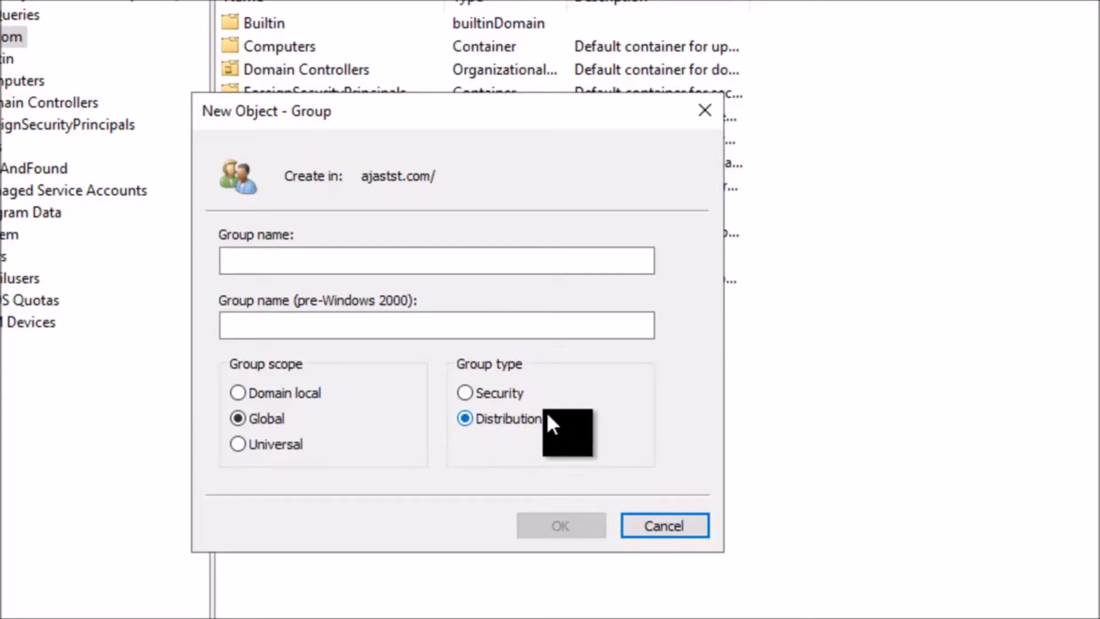
pyautogui.click(469, 395)
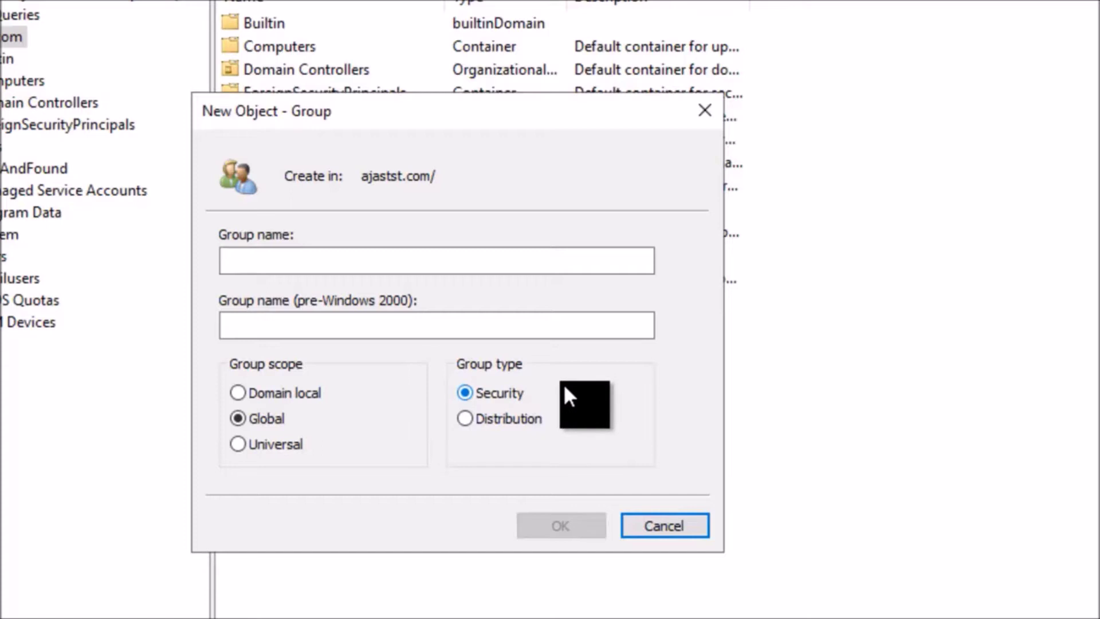
pyautogui.click(465, 418)
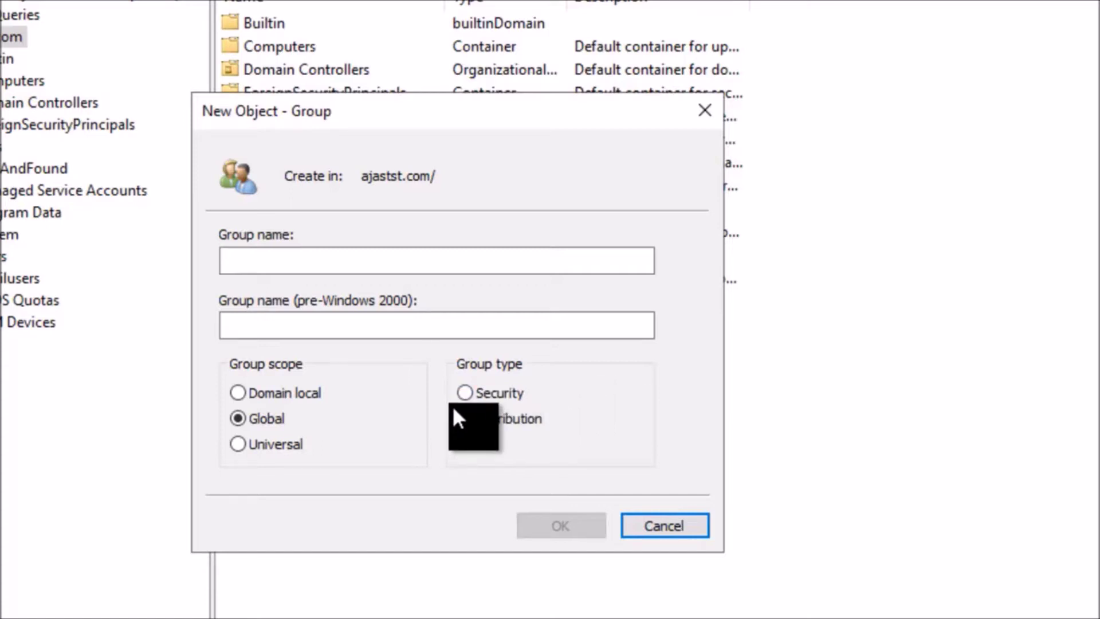
pyautogui.click(465, 393)
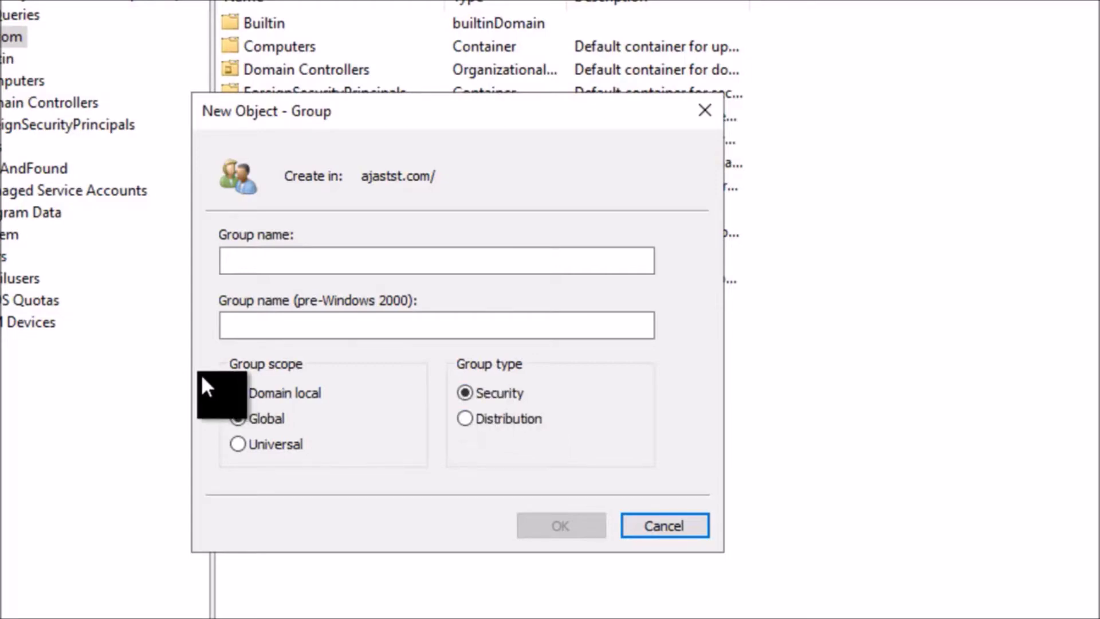
# Step: Compare Domain local, Global and Universal scopes, settling on Global, and focus the Group name field
pyautogui.click(236, 392)
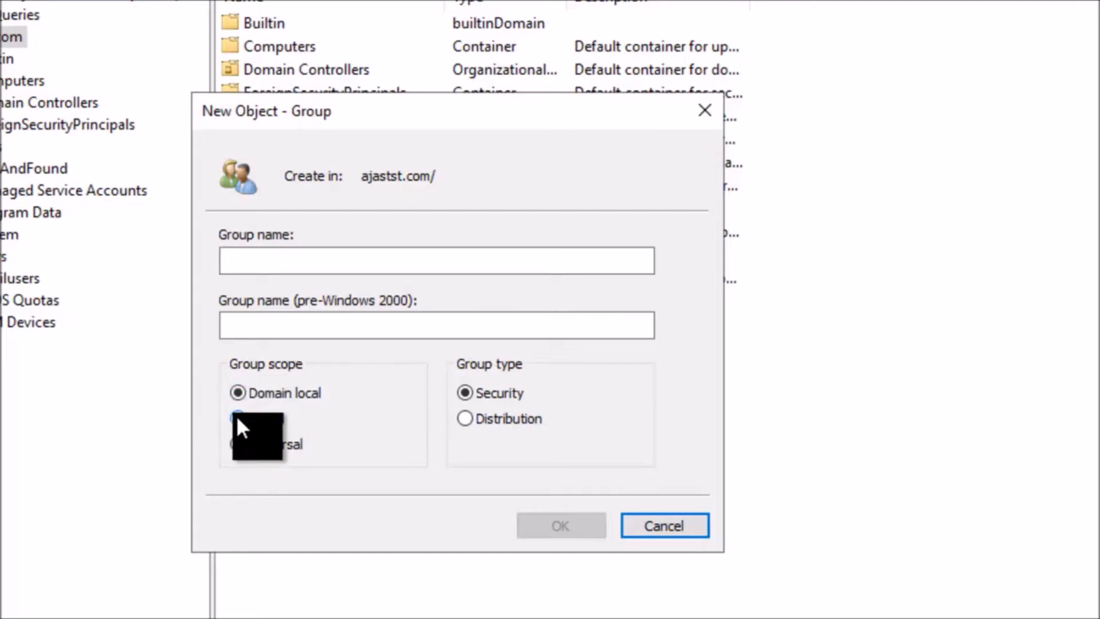
pyautogui.click(236, 416)
pyautogui.click(242, 445)
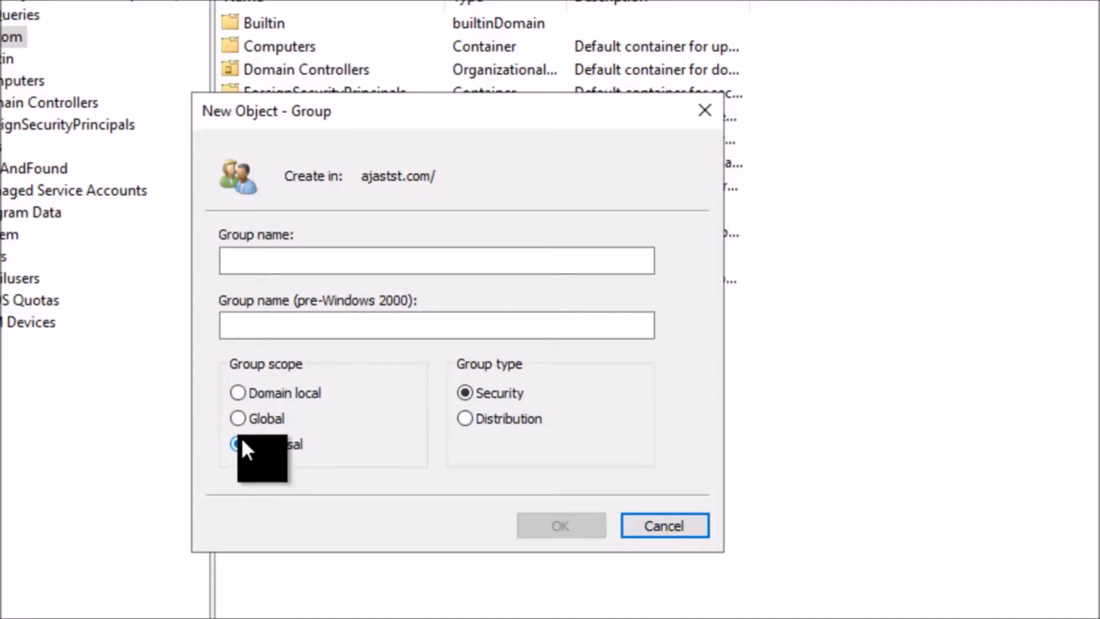
pyautogui.click(240, 392)
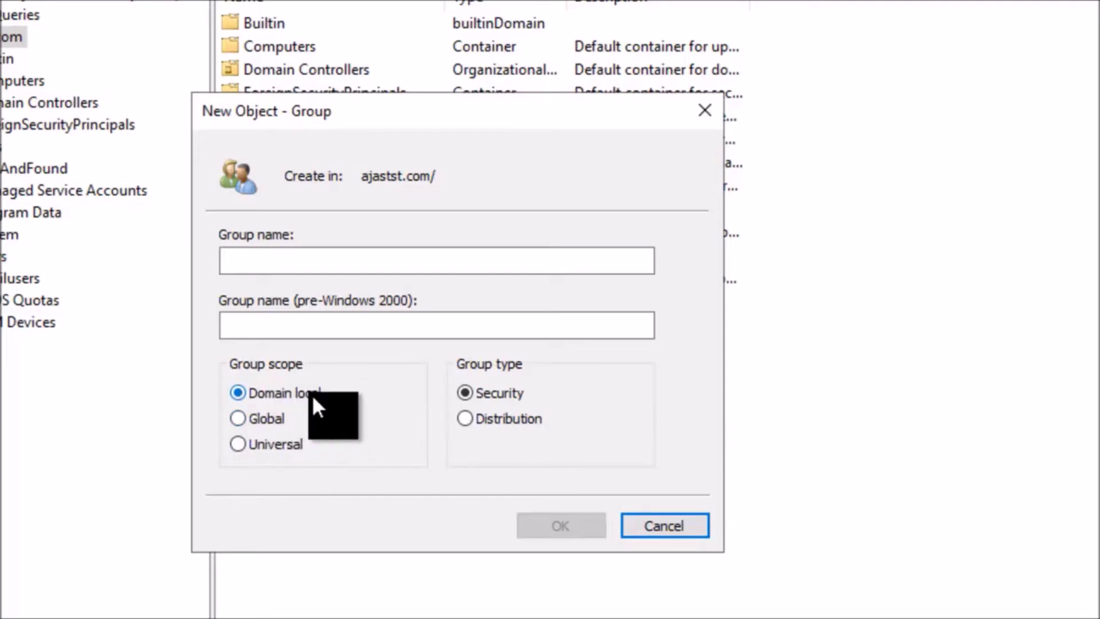
pyautogui.click(236, 417)
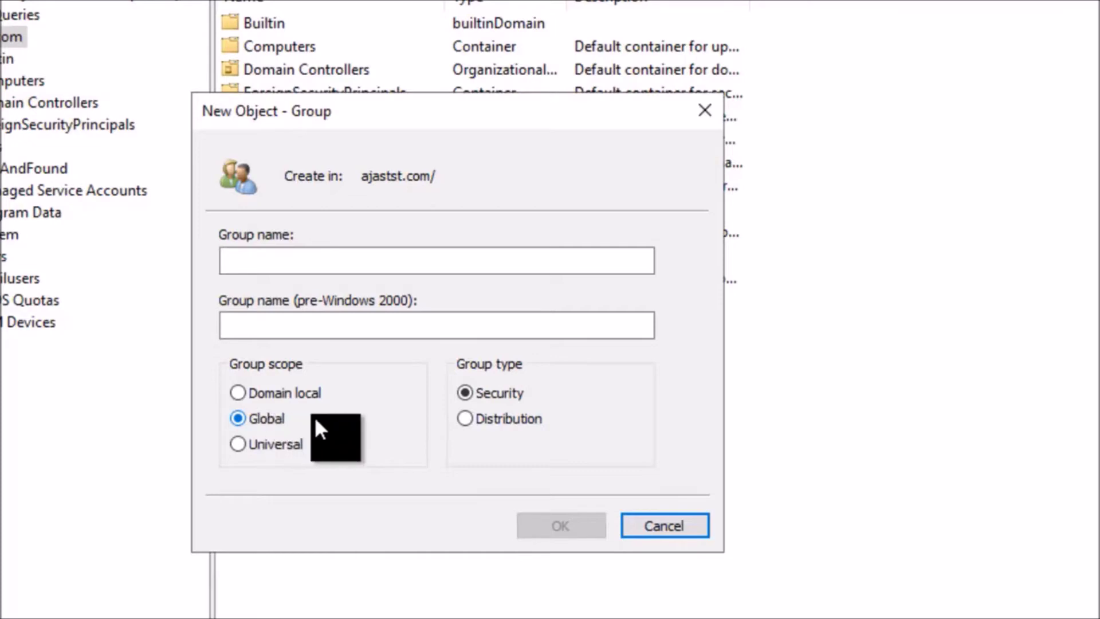
pyautogui.click(235, 444)
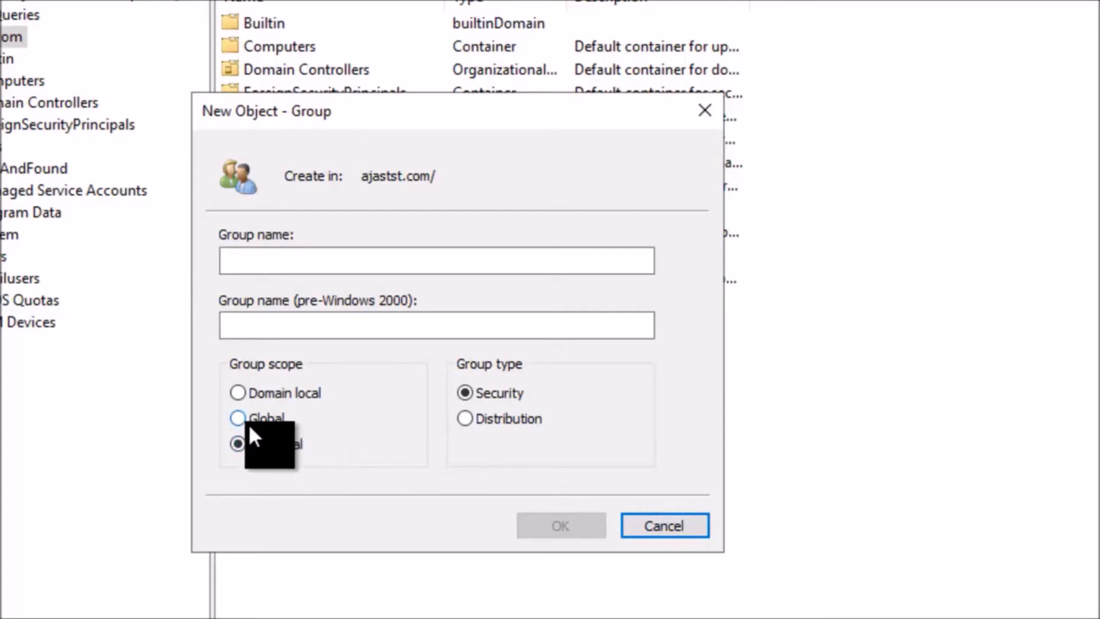
pyautogui.click(243, 391)
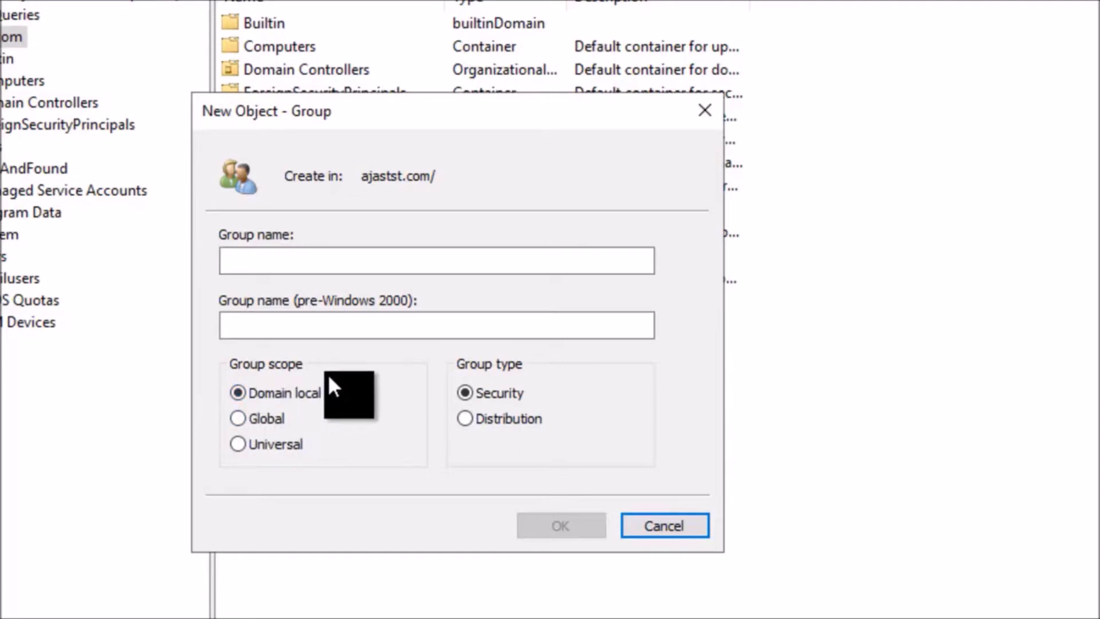
pyautogui.click(246, 417)
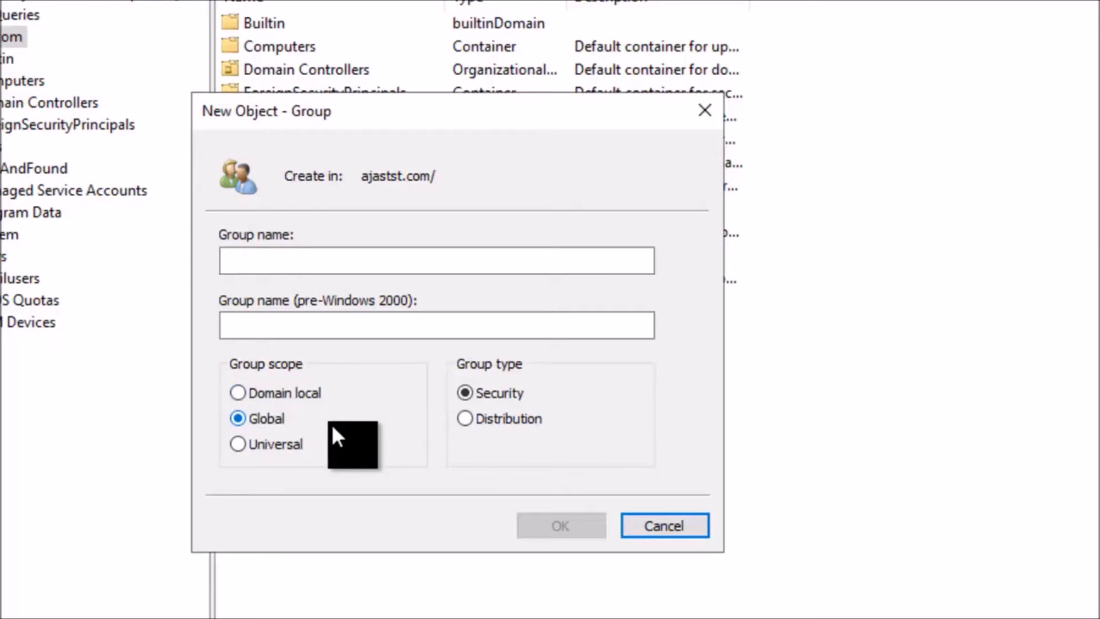
pyautogui.click(241, 445)
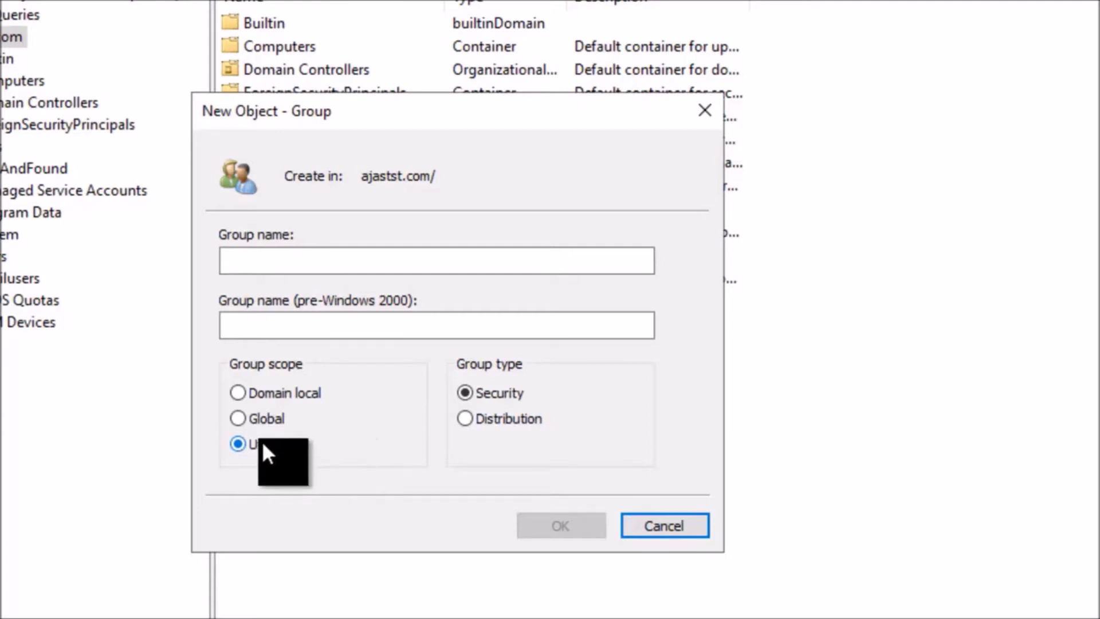
pyautogui.click(246, 416)
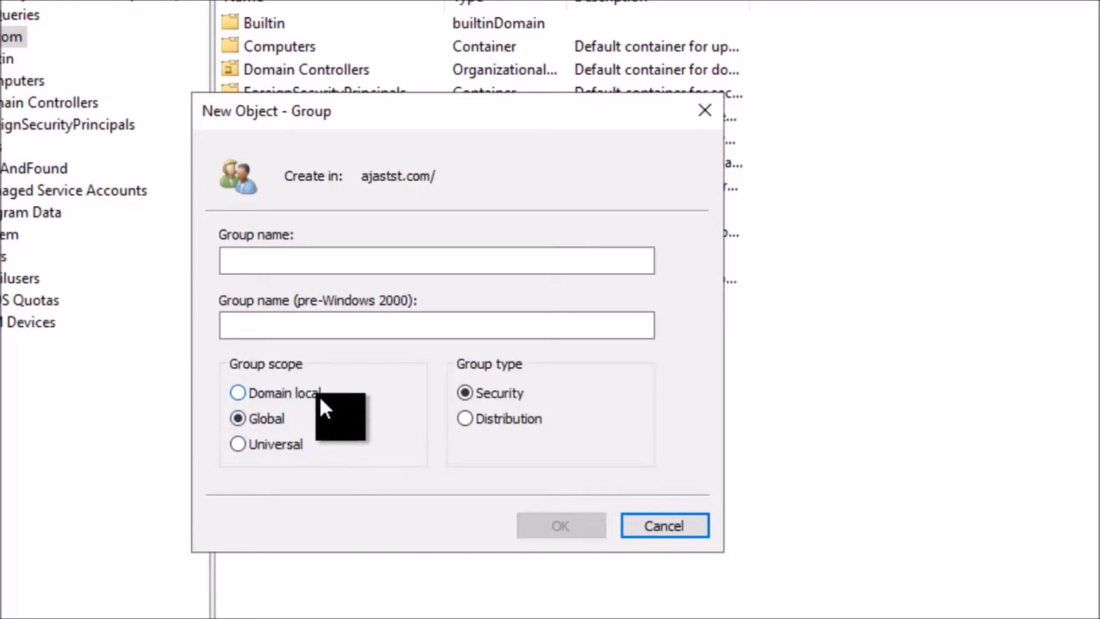
pyautogui.click(302, 269)
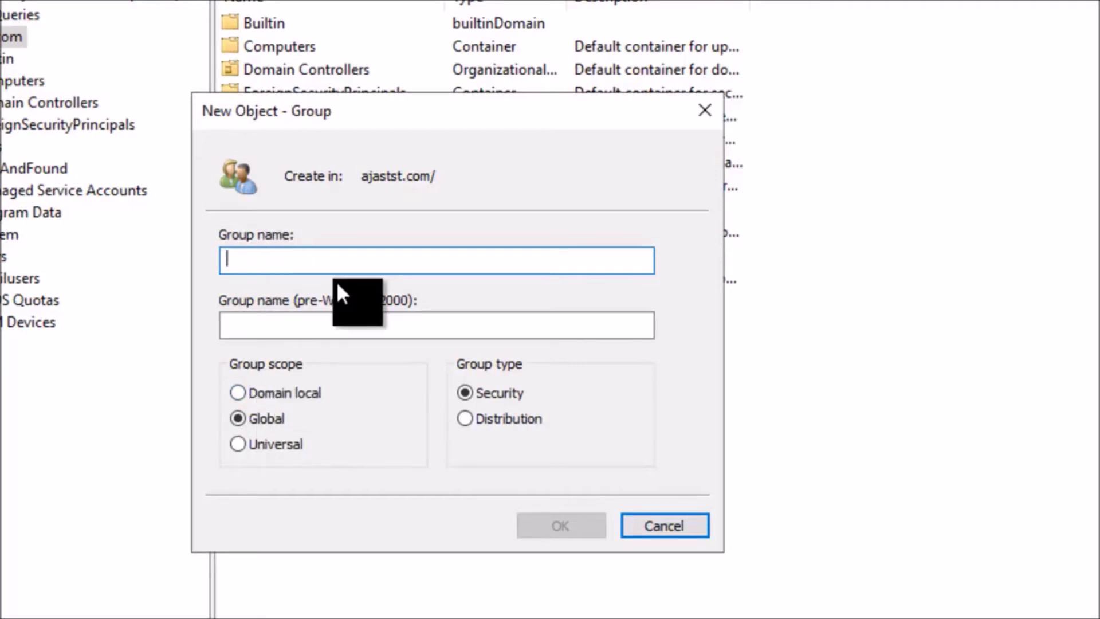
# Step: Name the new group ProjectTeamA and create it
pyautogui.write('ProjectTeamA')
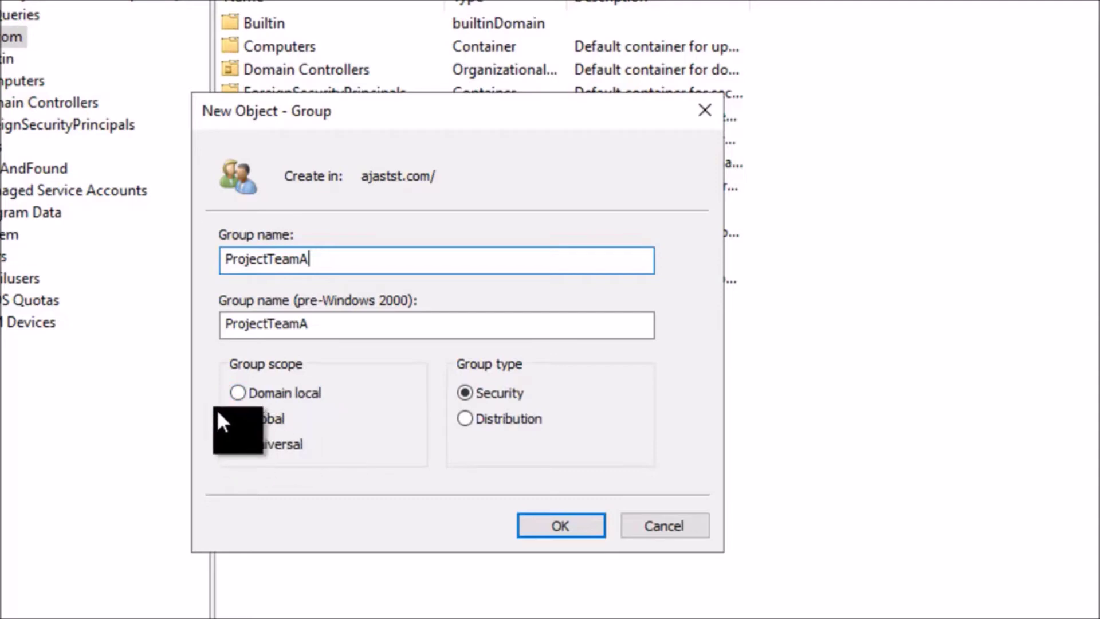
pyautogui.click(550, 525)
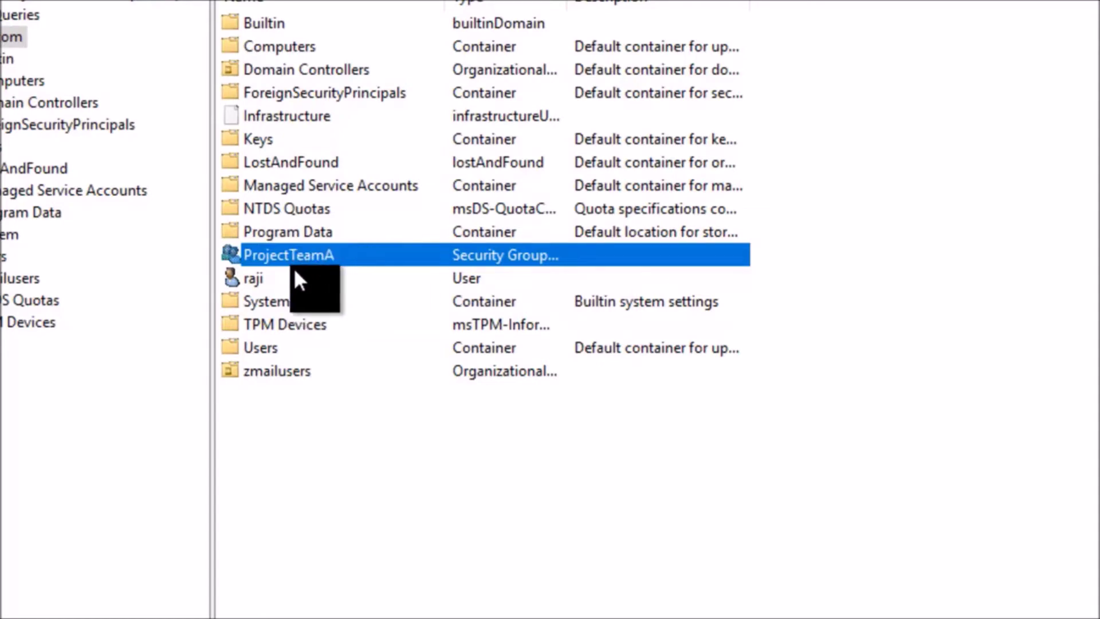
# Step: Select the user raji in the ajastst.com list and open its context menu
pyautogui.click(249, 279)
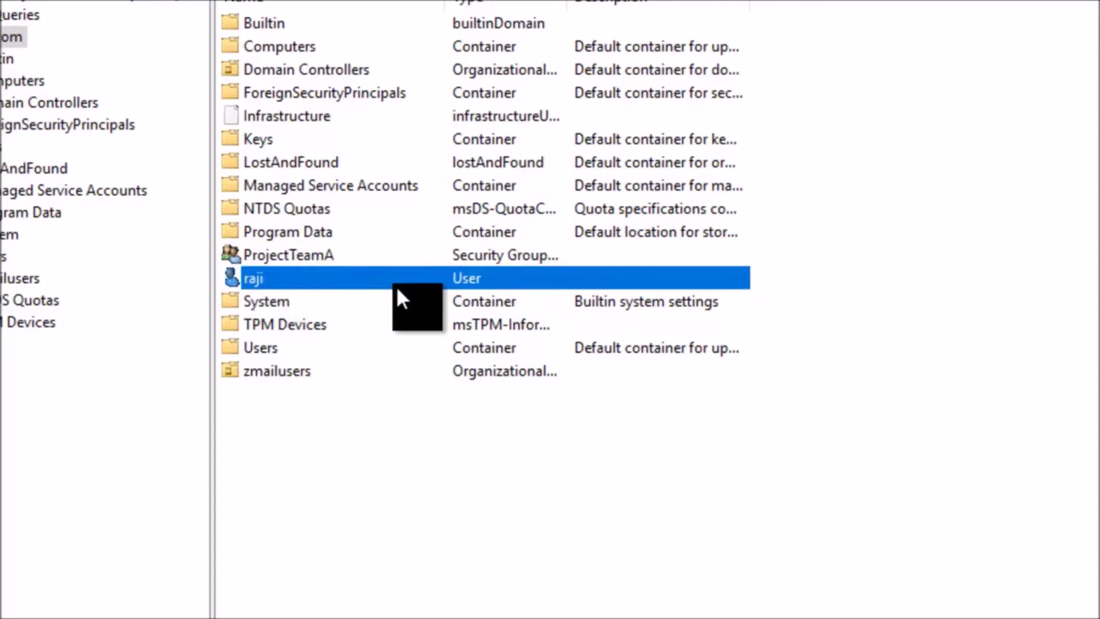
pyautogui.click(306, 255)
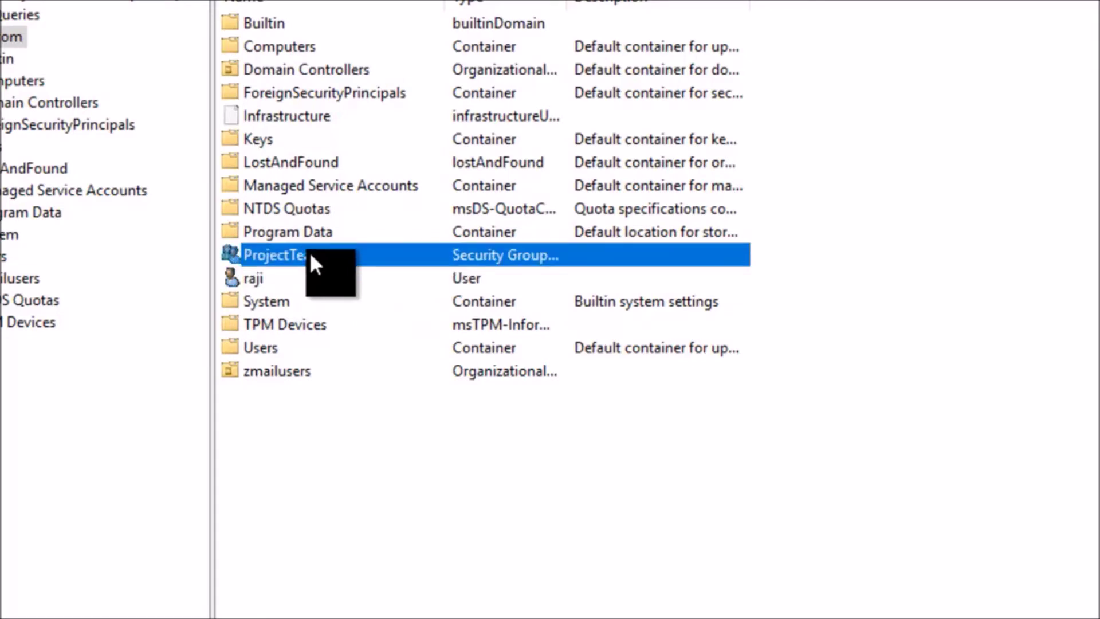
pyautogui.click(249, 276)
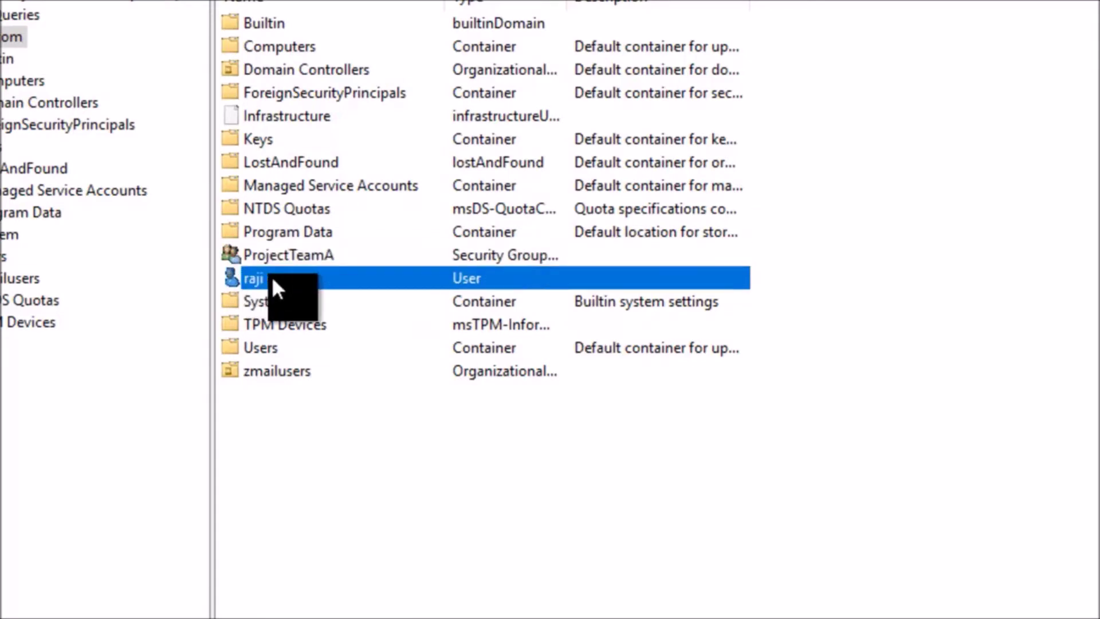
pyautogui.rightClick(271, 277)
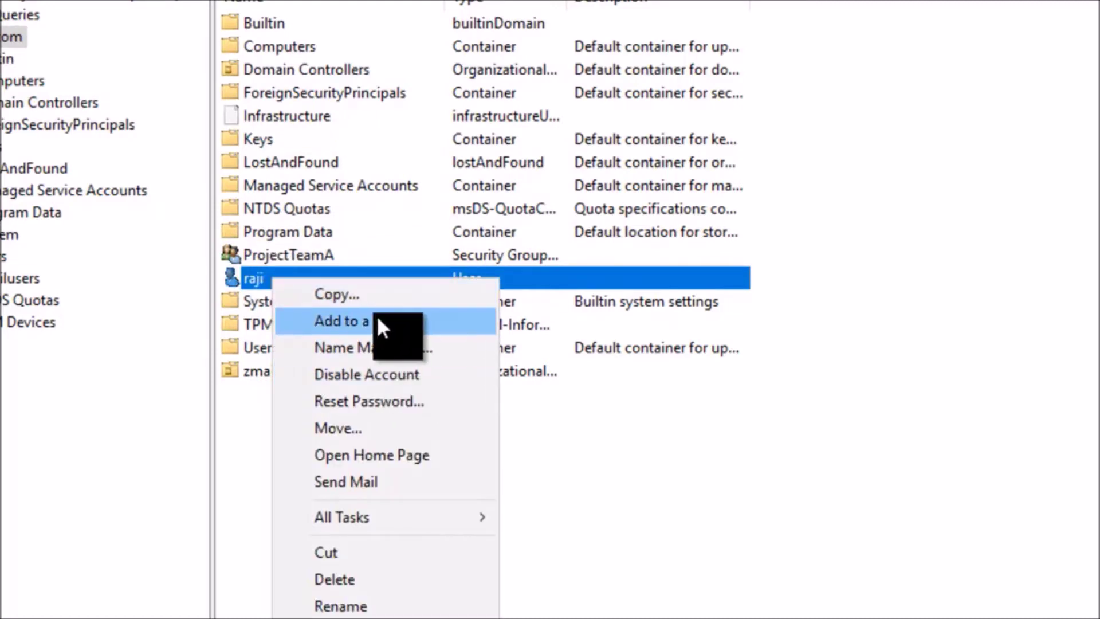
# Step: Add raji to ProjectTeamA via Add to a group, finding it with an advanced search for 'Pro'
pyautogui.click(377, 318)
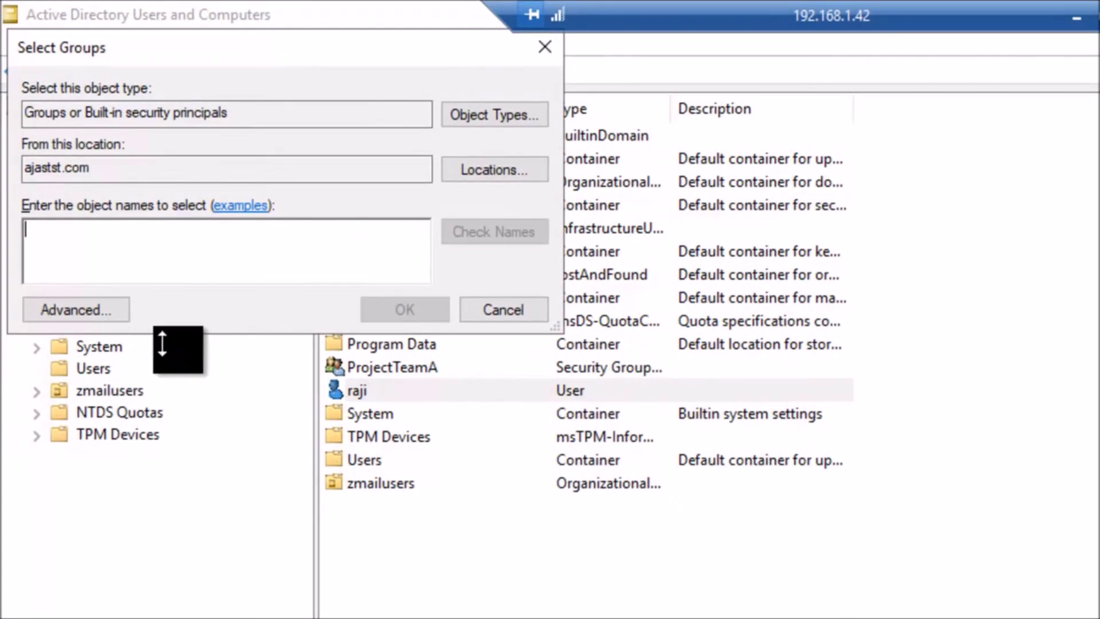
pyautogui.click(84, 310)
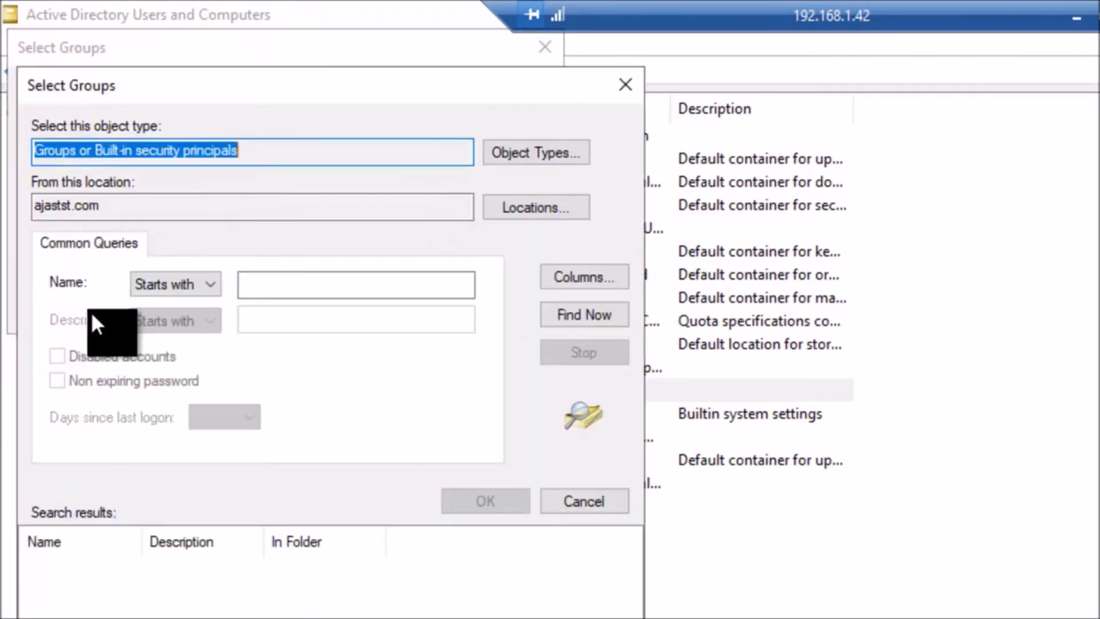
pyautogui.click(359, 286)
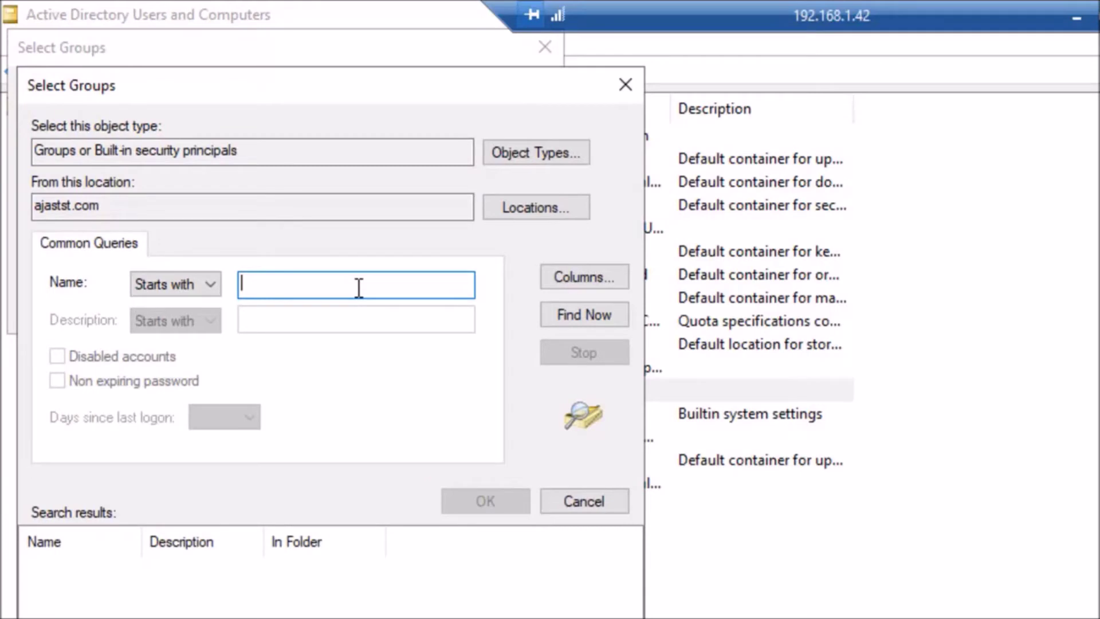
pyautogui.write('Pro')
pyautogui.click(587, 318)
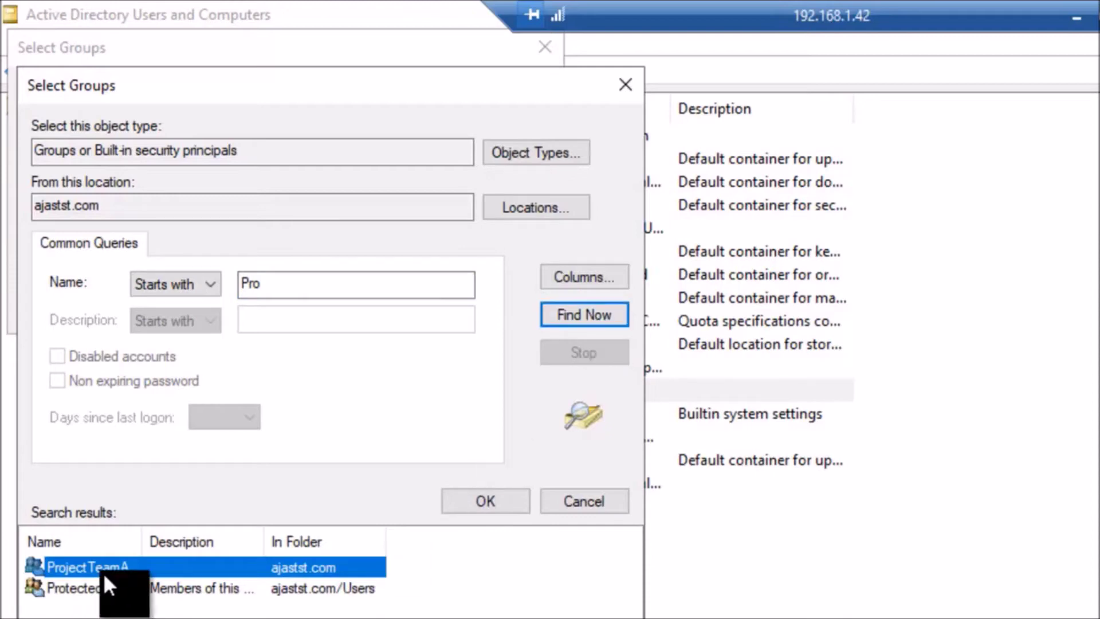
pyautogui.click(483, 497)
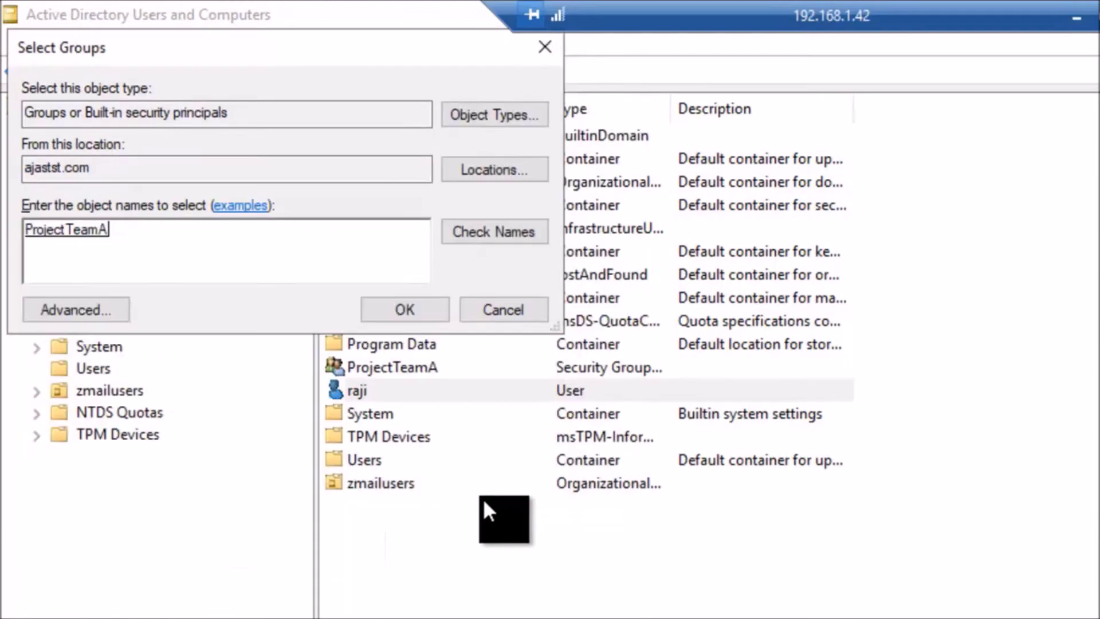
pyautogui.click(402, 315)
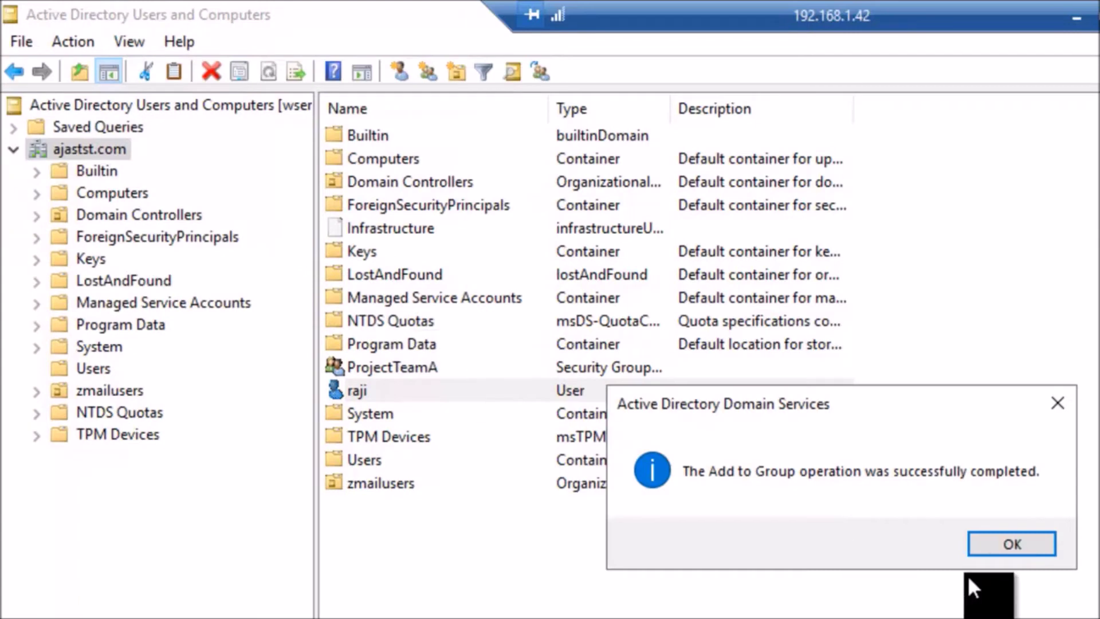
pyautogui.click(998, 542)
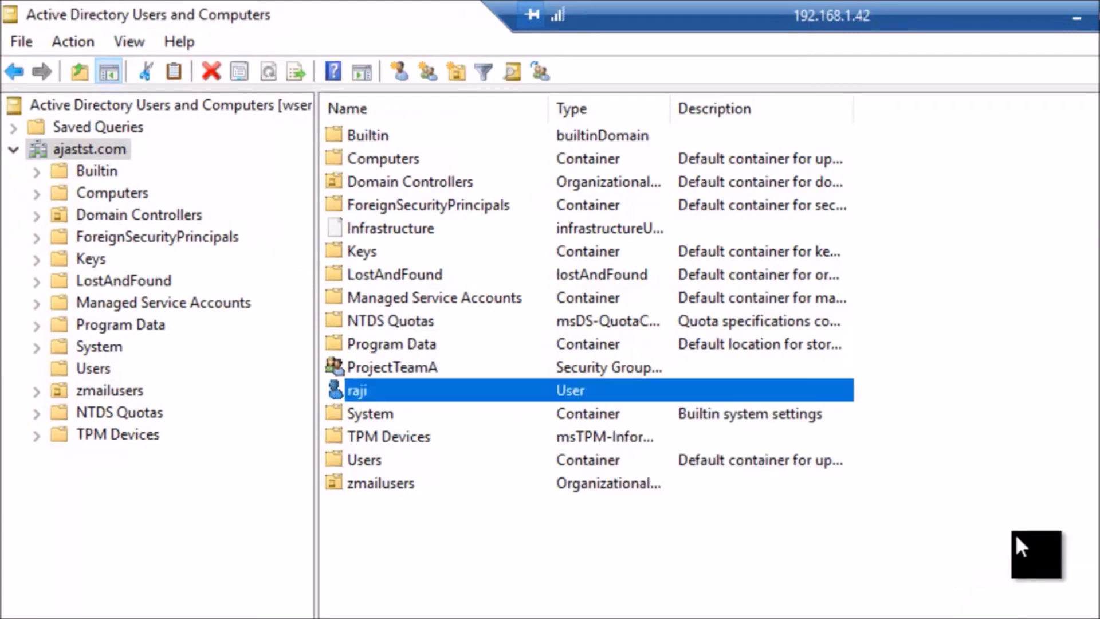
pyautogui.doubleClick(414, 391)
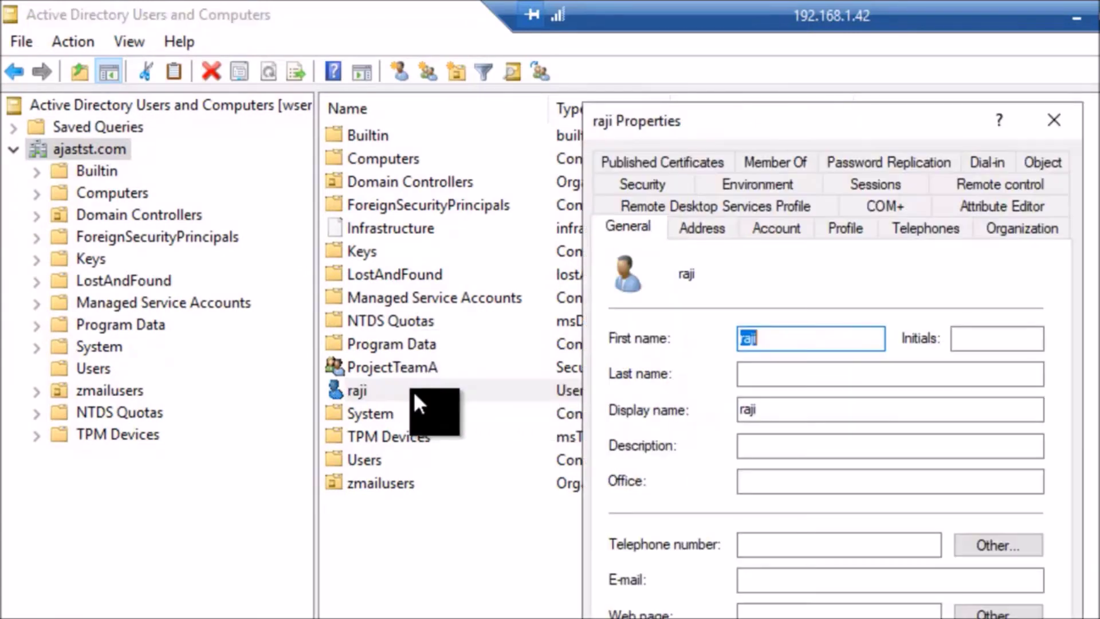
pyautogui.click(781, 161)
pyautogui.click(670, 338)
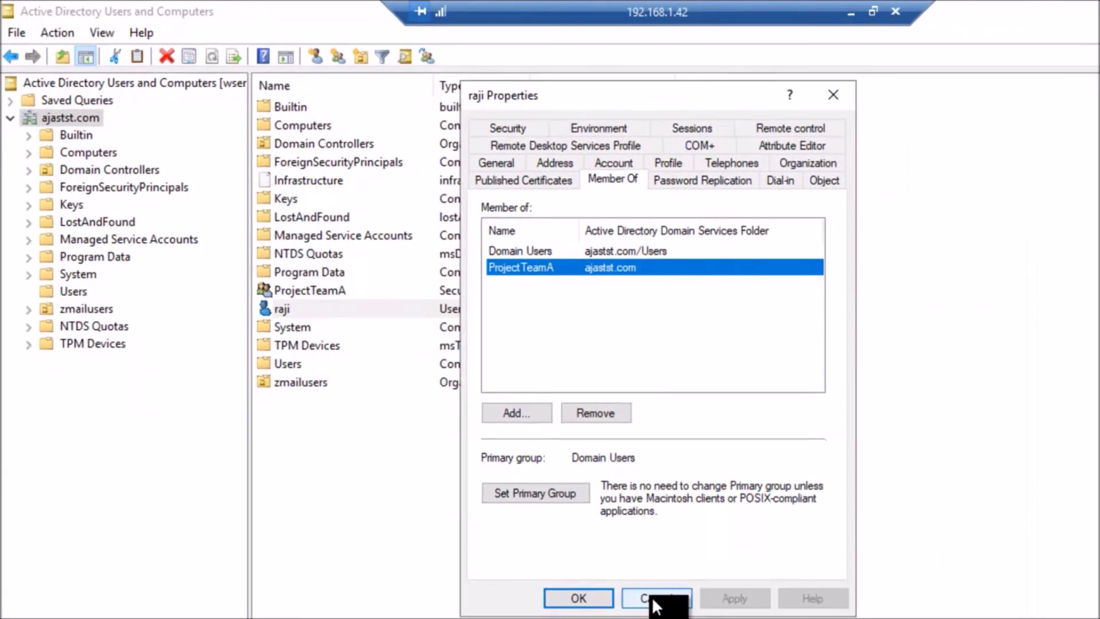
pyautogui.click(655, 601)
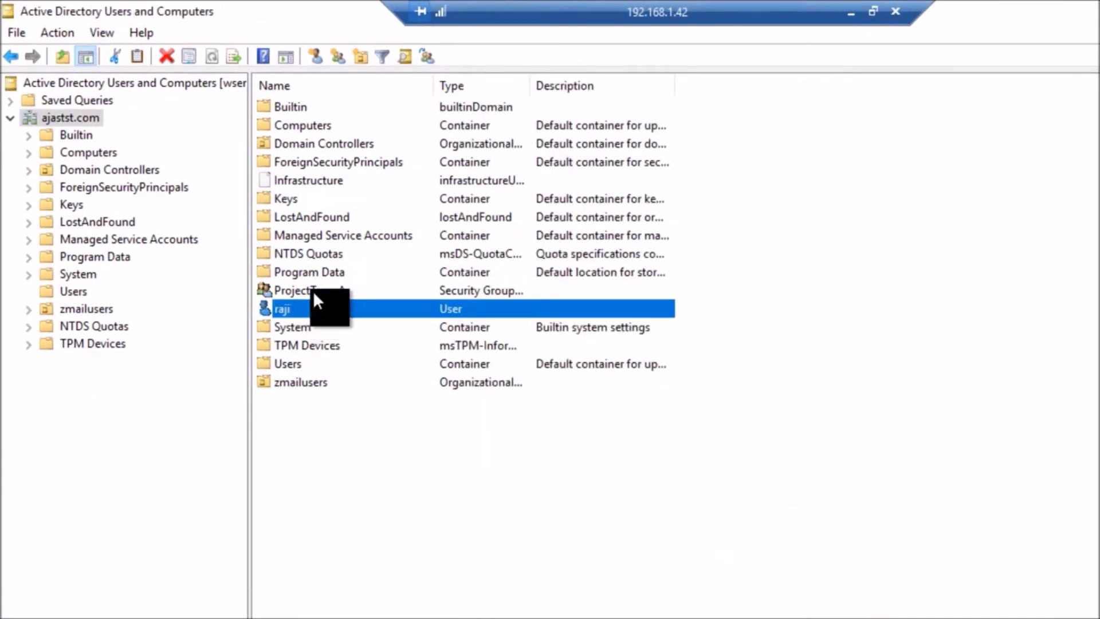
pyautogui.click(314, 294)
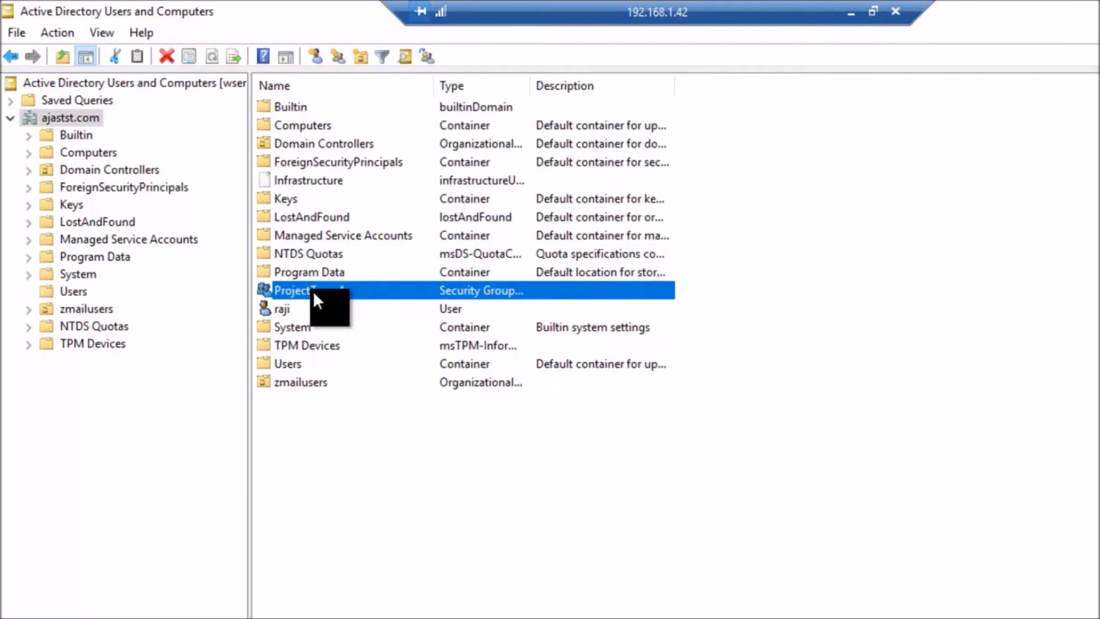
# Step: Open ProjectTeamA's Members tab and list all domain users in the advanced user search
pyautogui.doubleClick(313, 290)
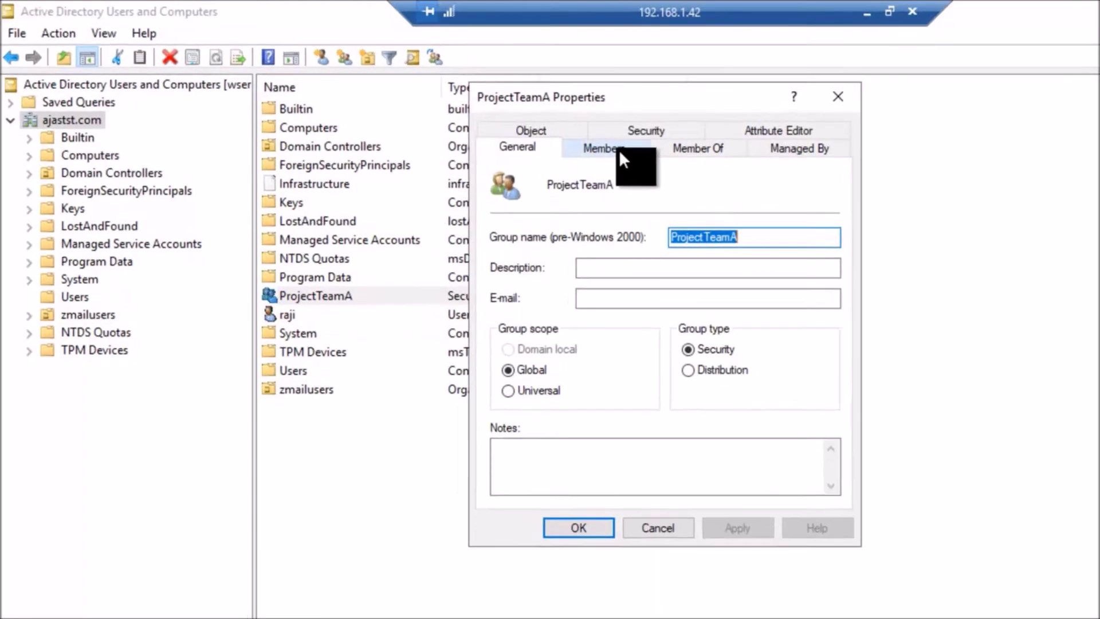
pyautogui.click(596, 147)
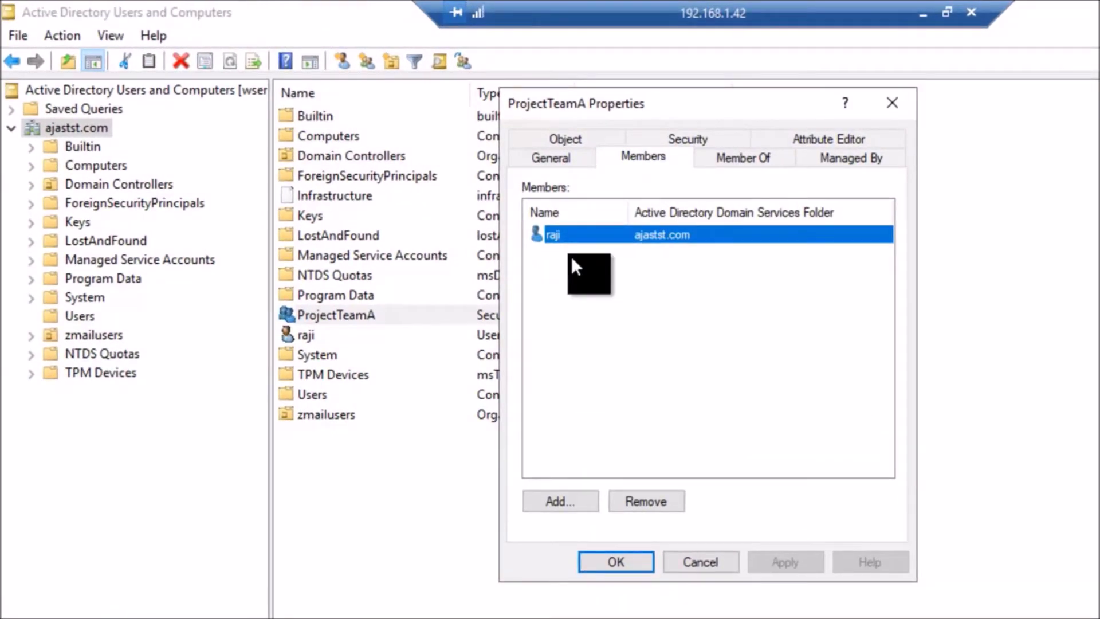
pyautogui.click(563, 501)
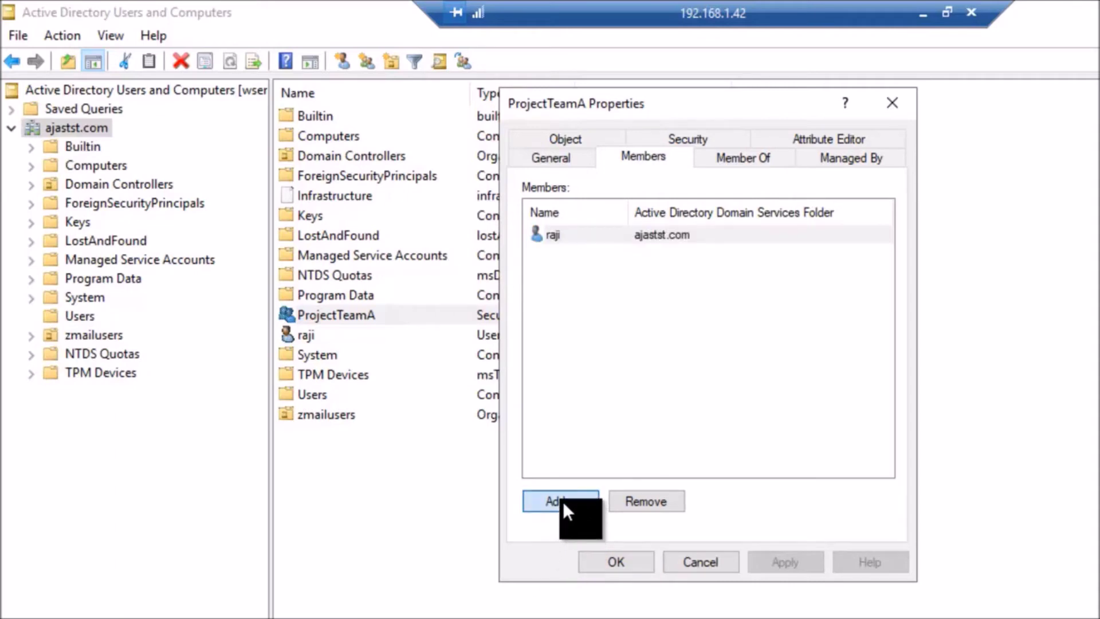
pyautogui.click(565, 360)
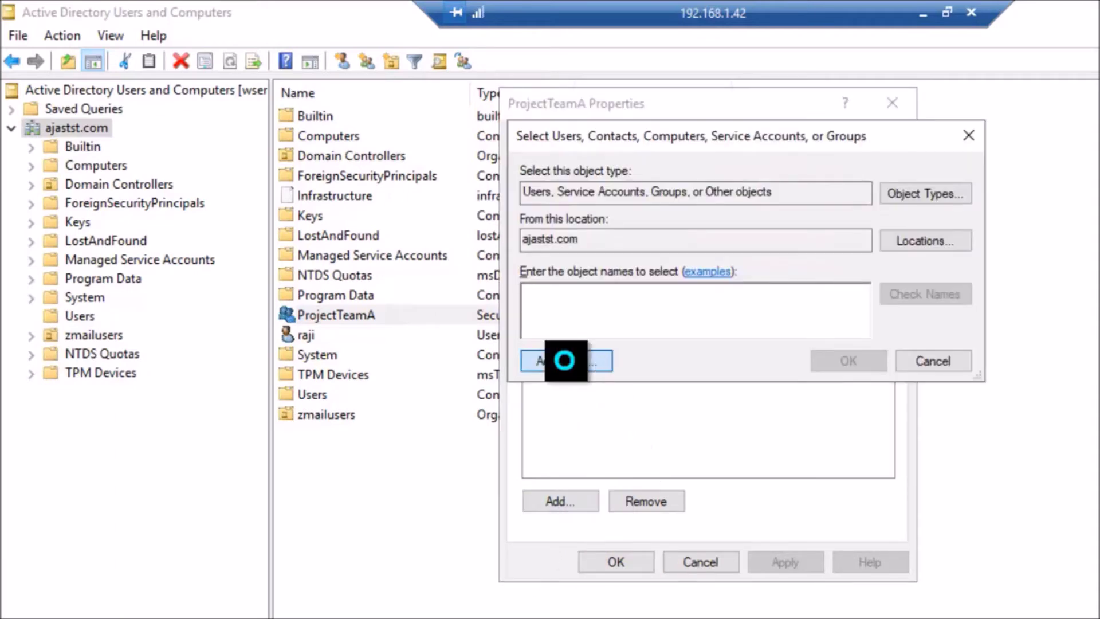
pyautogui.click(980, 361)
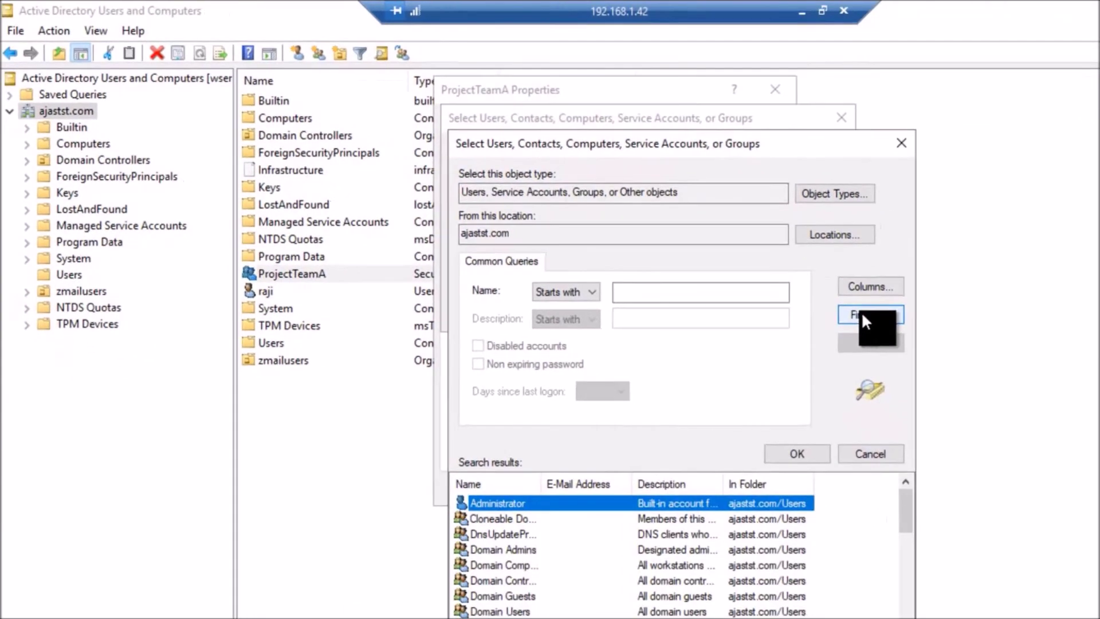
pyautogui.scroll(-10, 631, 524)
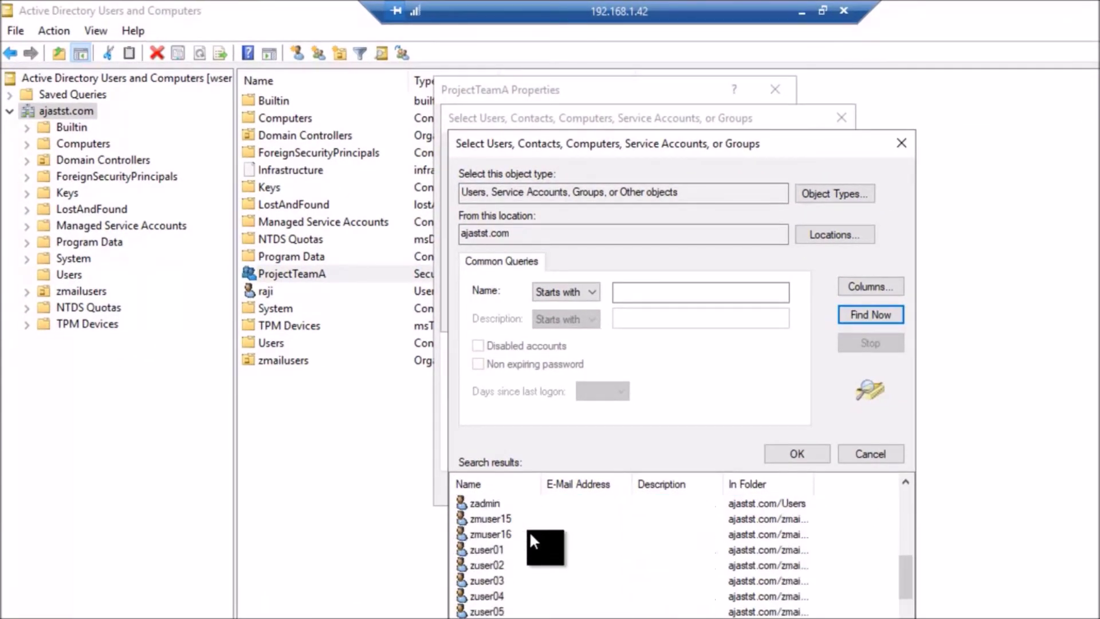
# Step: Select zmuser15 and zmuser16, add them as ProjectTeamA members and apply the change
pyautogui.click(497, 520)
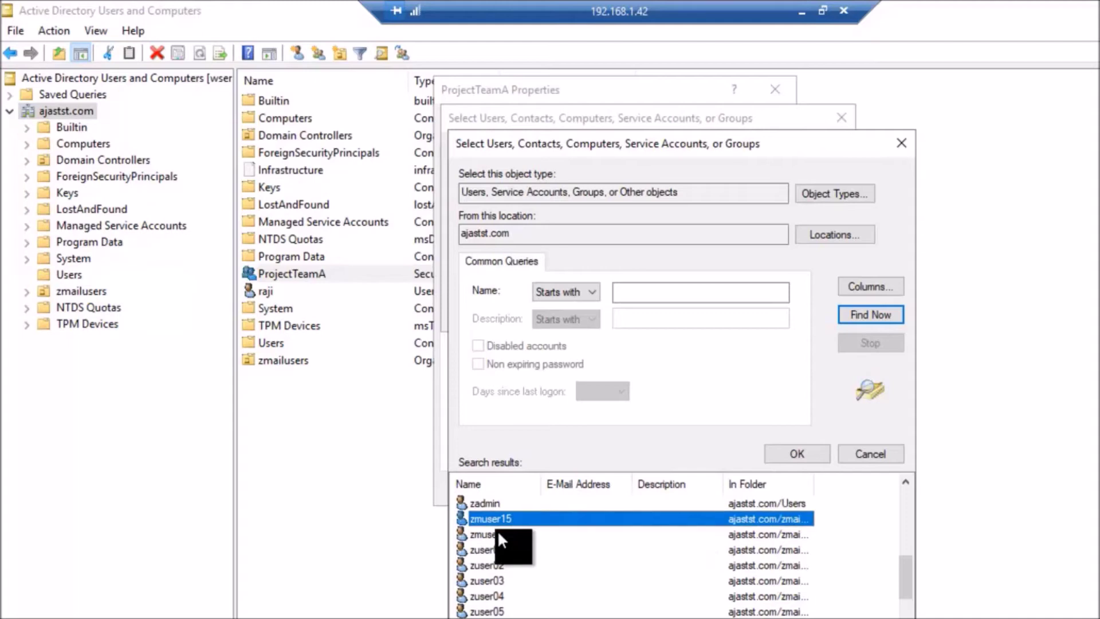
pyautogui.keyDown('ctrl'); pyautogui.click(497, 532); pyautogui.keyUp('ctrl')
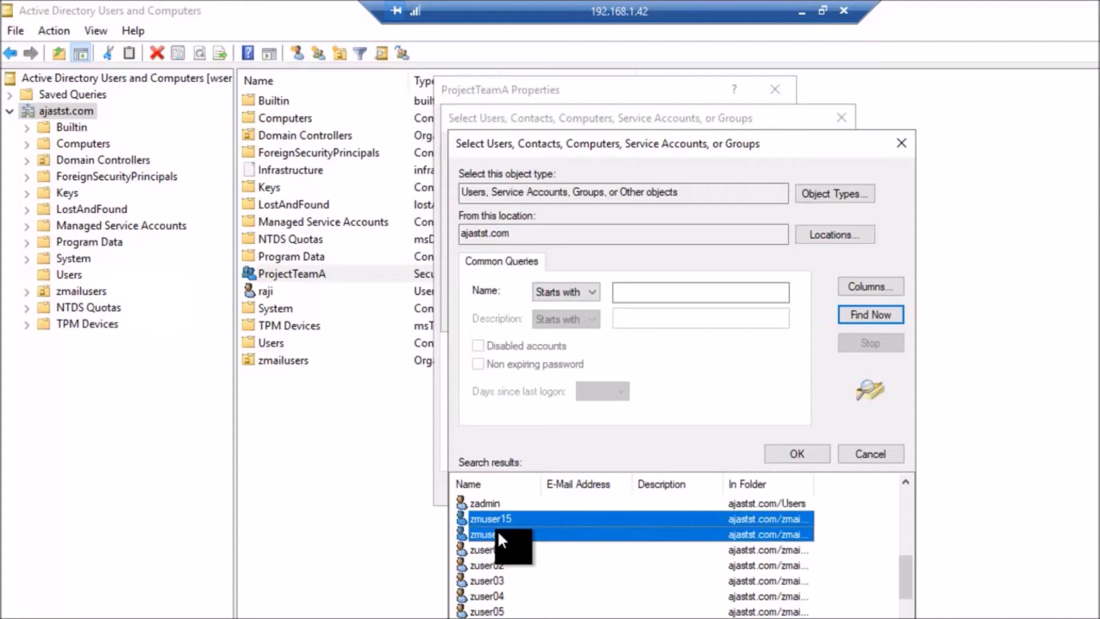
pyautogui.click(795, 453)
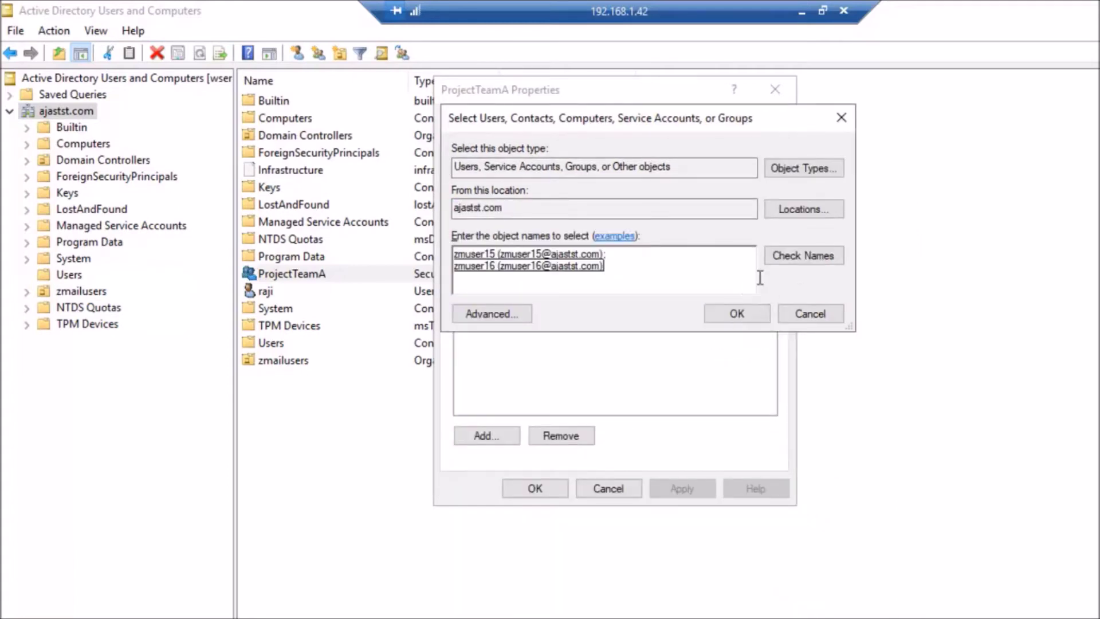
pyautogui.click(732, 312)
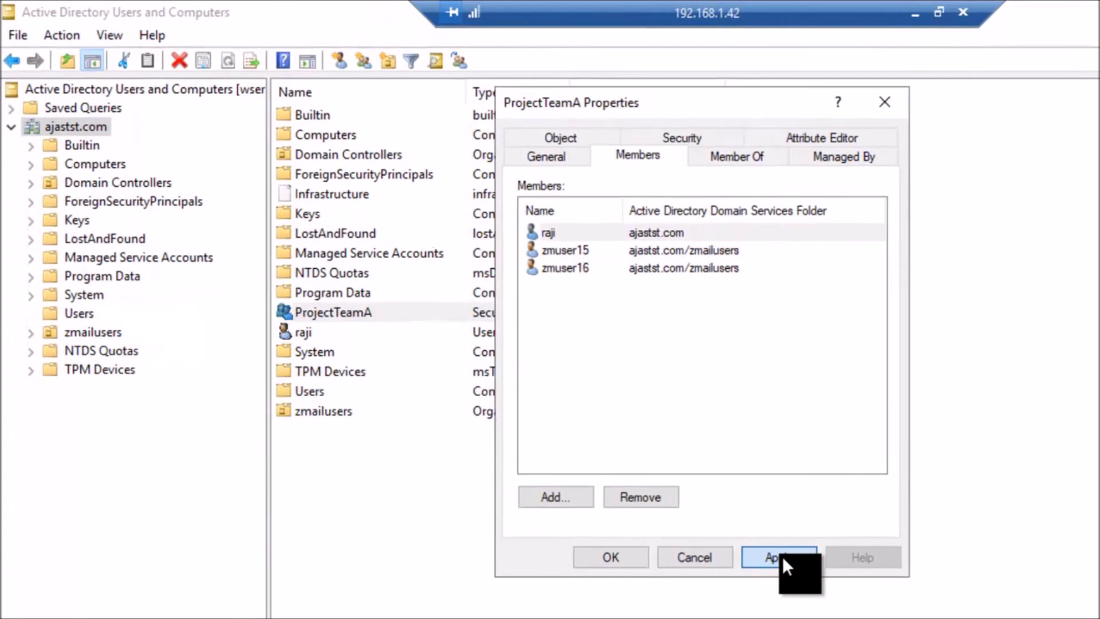
pyautogui.click(782, 555)
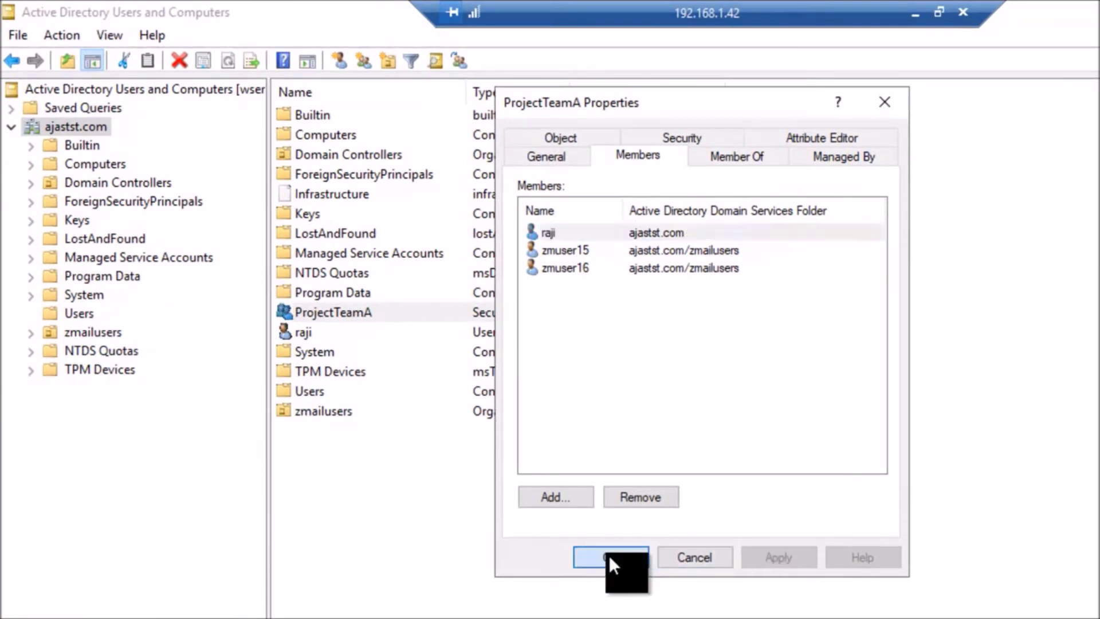
pyautogui.click(608, 554)
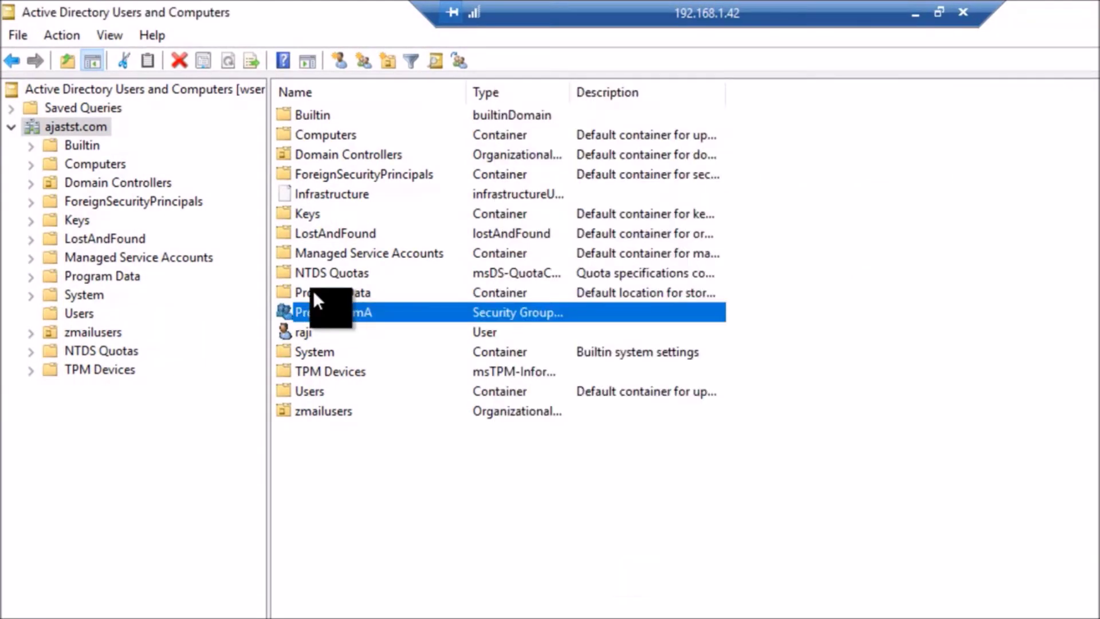
# Step: Open raji's properties at the Member Of tab, showing Domain Users and ProjectTeamA
pyautogui.click(304, 335)
pyautogui.rightClick(345, 334)
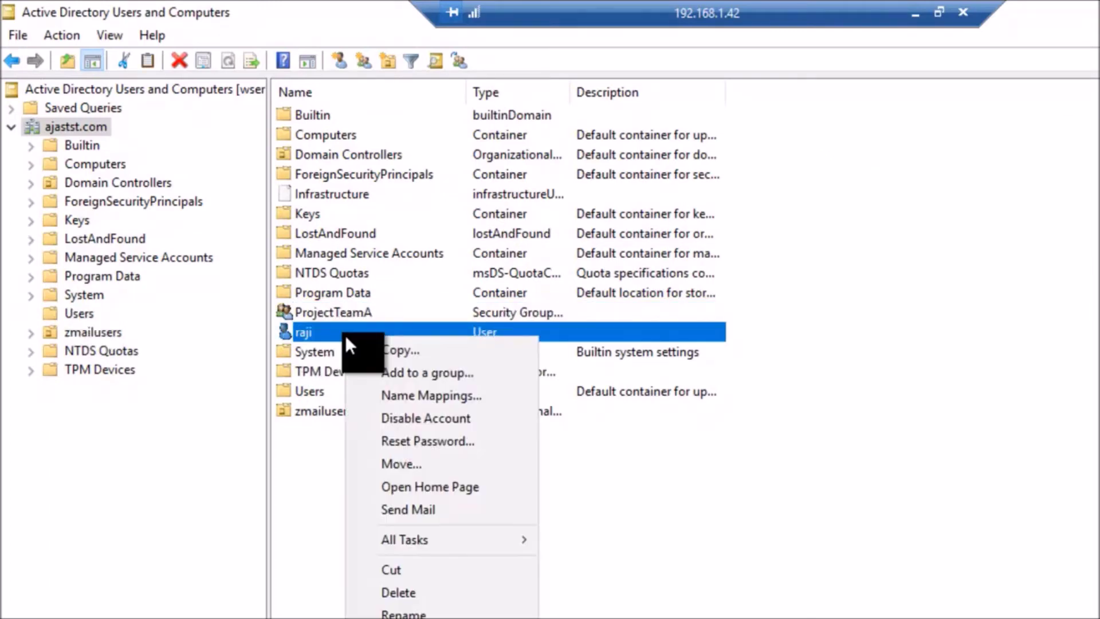
pyautogui.click(419, 618)
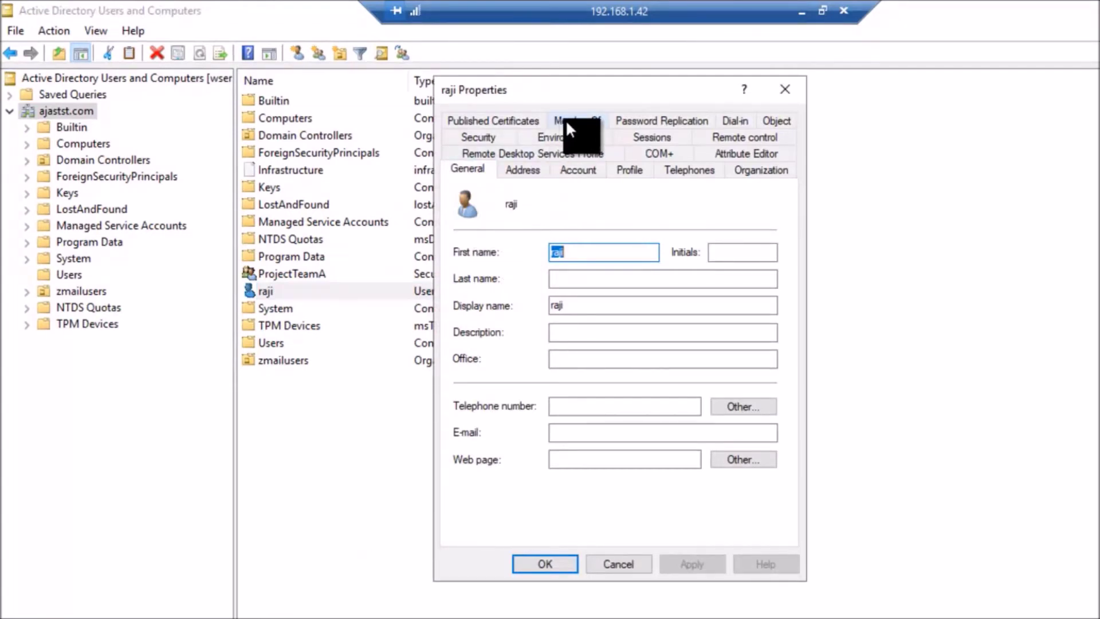
pyautogui.click(566, 119)
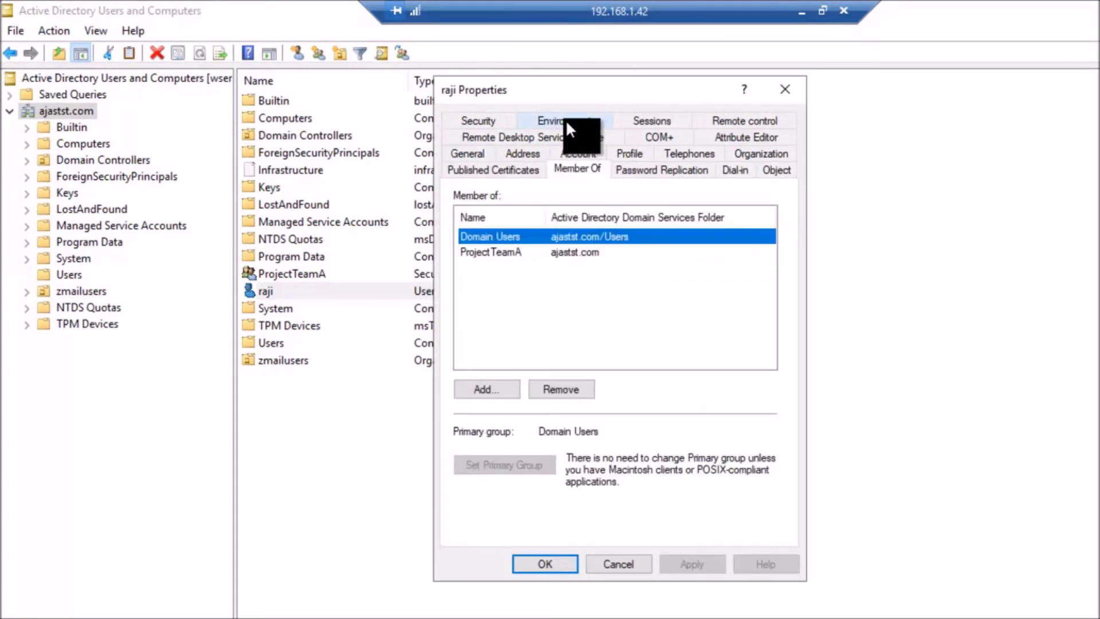
# Step: Search for groups starting with 'proj' from Add > Advanced, then cancel the advanced search
pyautogui.click(494, 389)
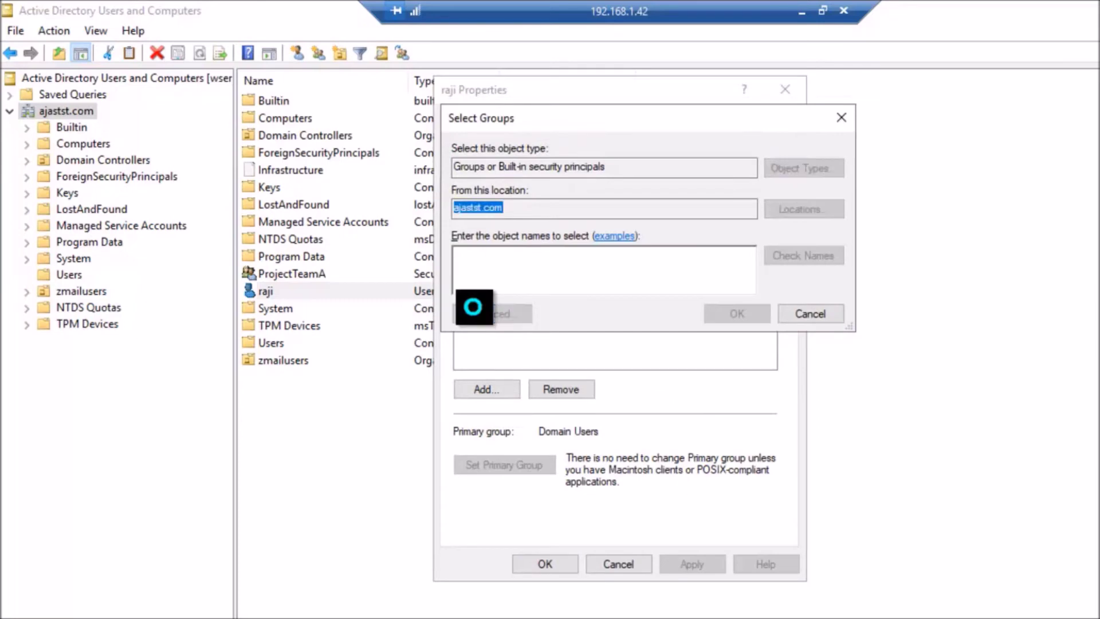
pyautogui.click(473, 307)
pyautogui.click(705, 290)
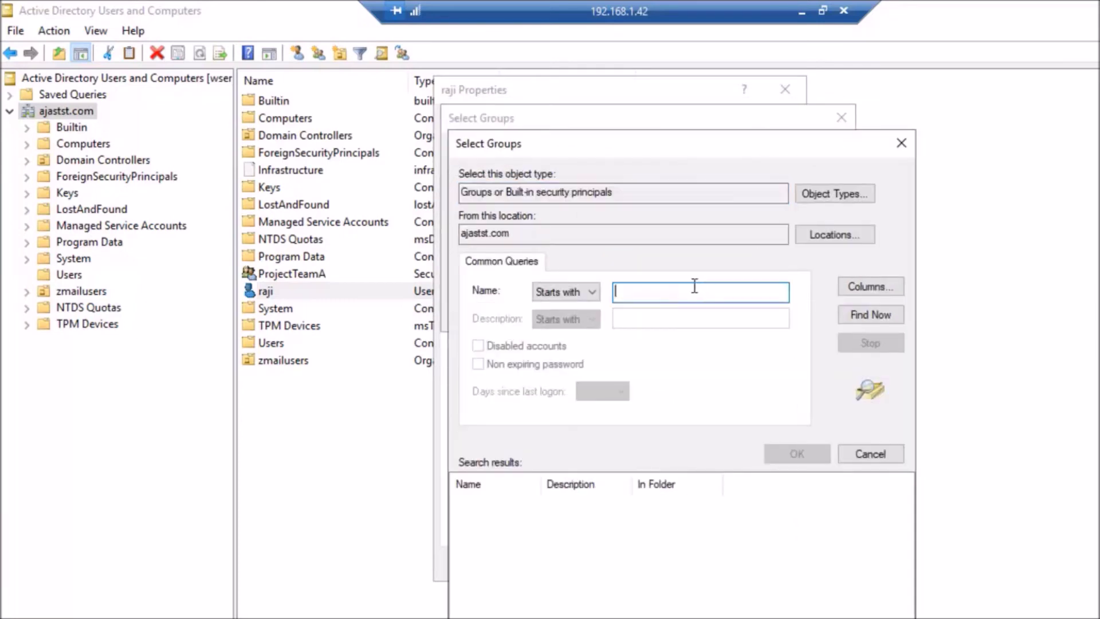
pyautogui.write('pro')
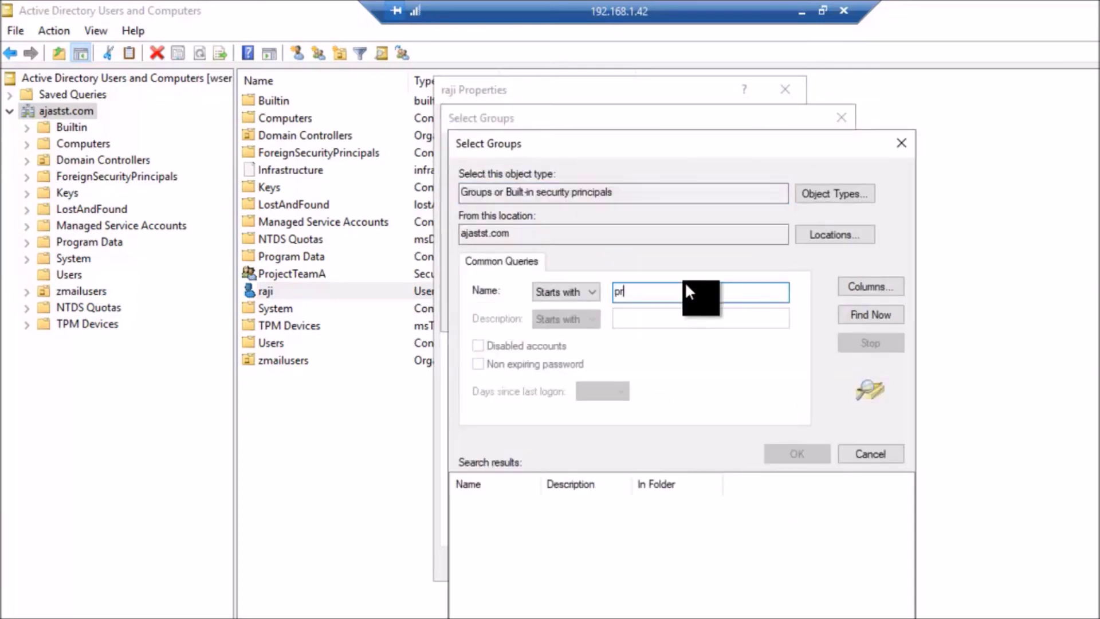
pyautogui.write('j')
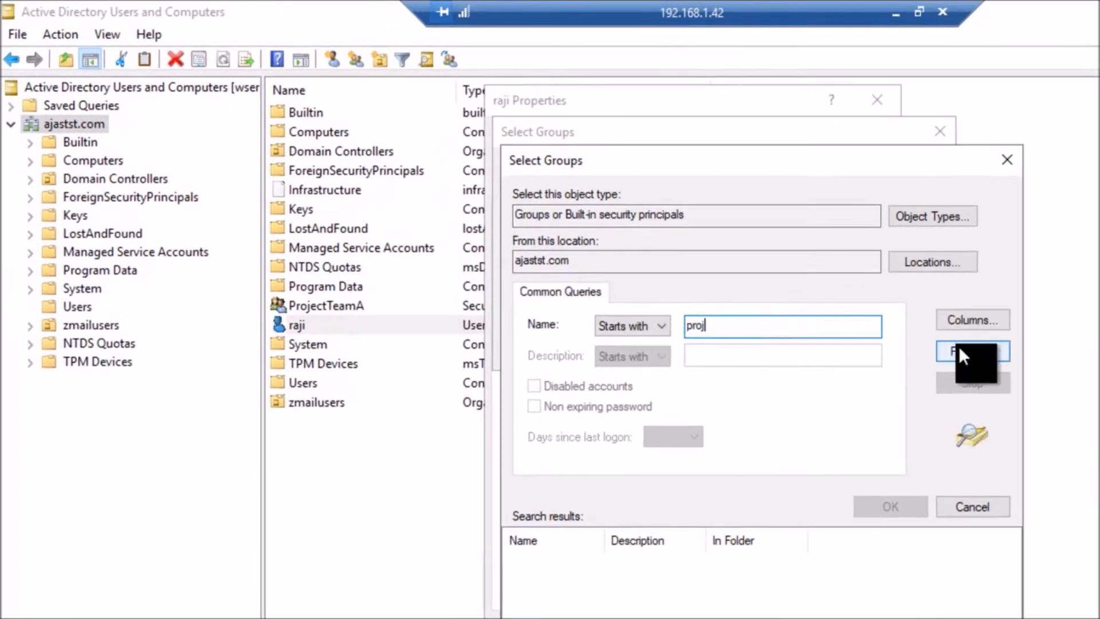
pyautogui.click(958, 345)
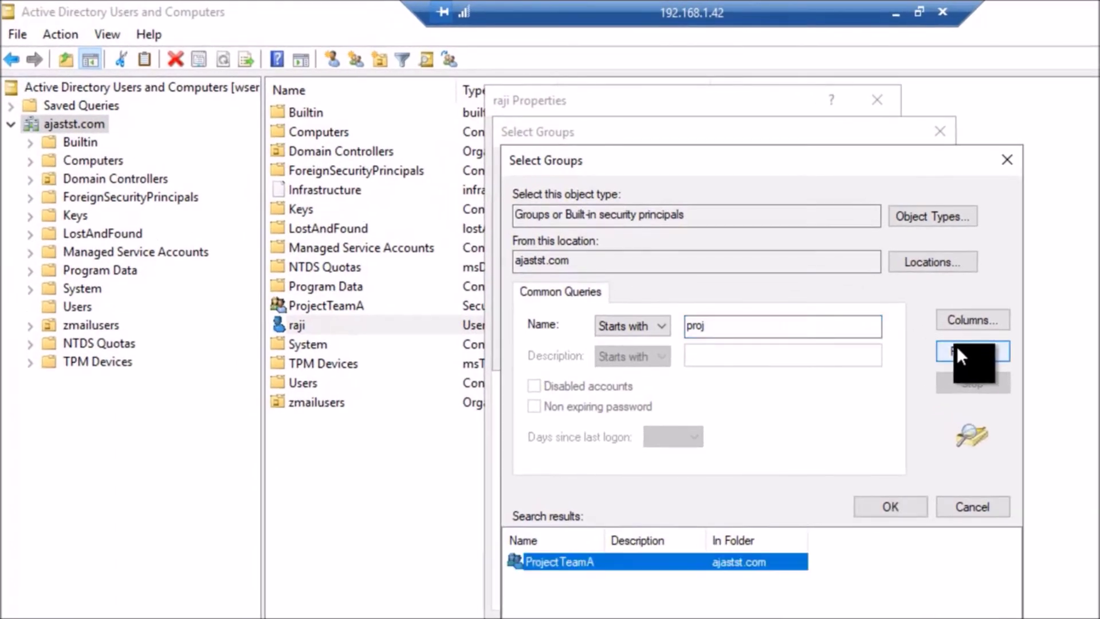
pyautogui.click(959, 509)
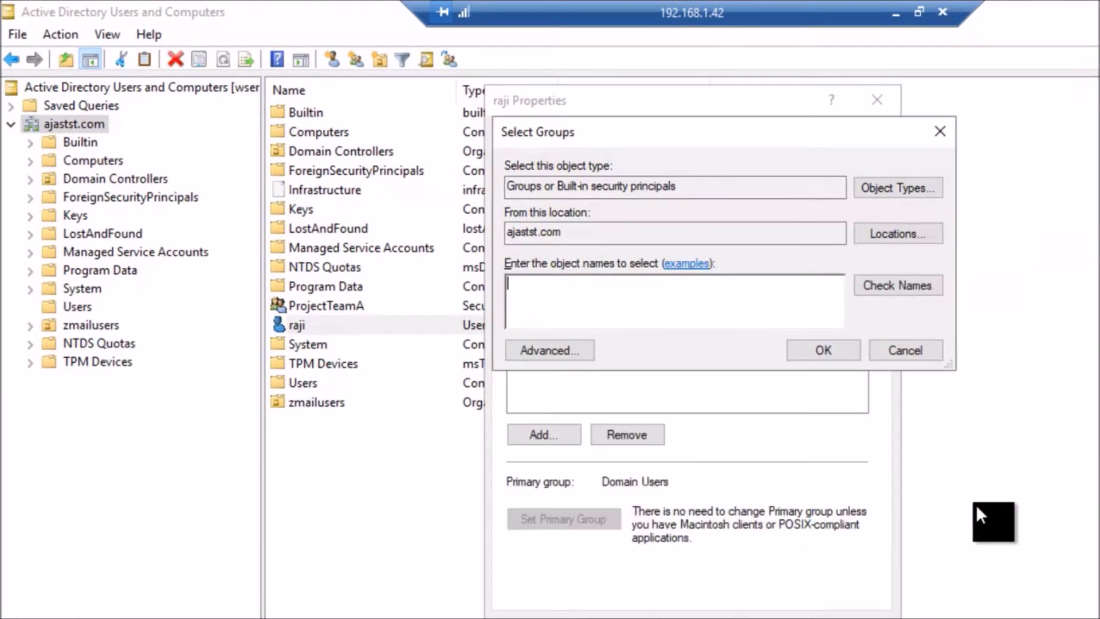
# Step: Cancel raji's dialogs, then open Users and select Domain Admins, typing 'pdomain g' to jump
pyautogui.click(906, 351)
pyautogui.click(646, 594)
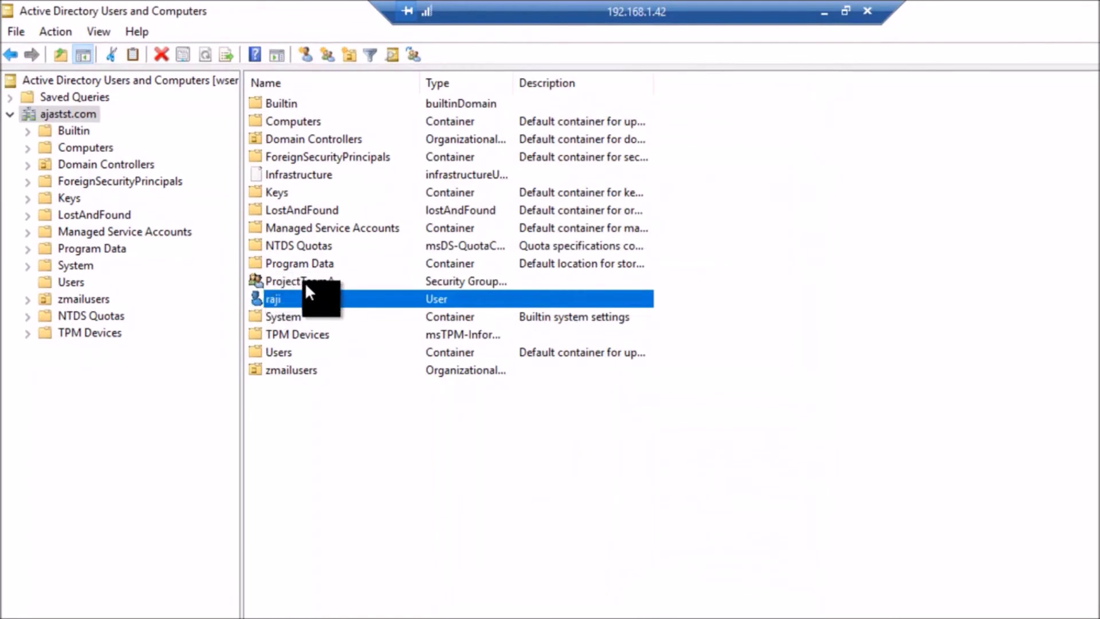
pyautogui.click(72, 283)
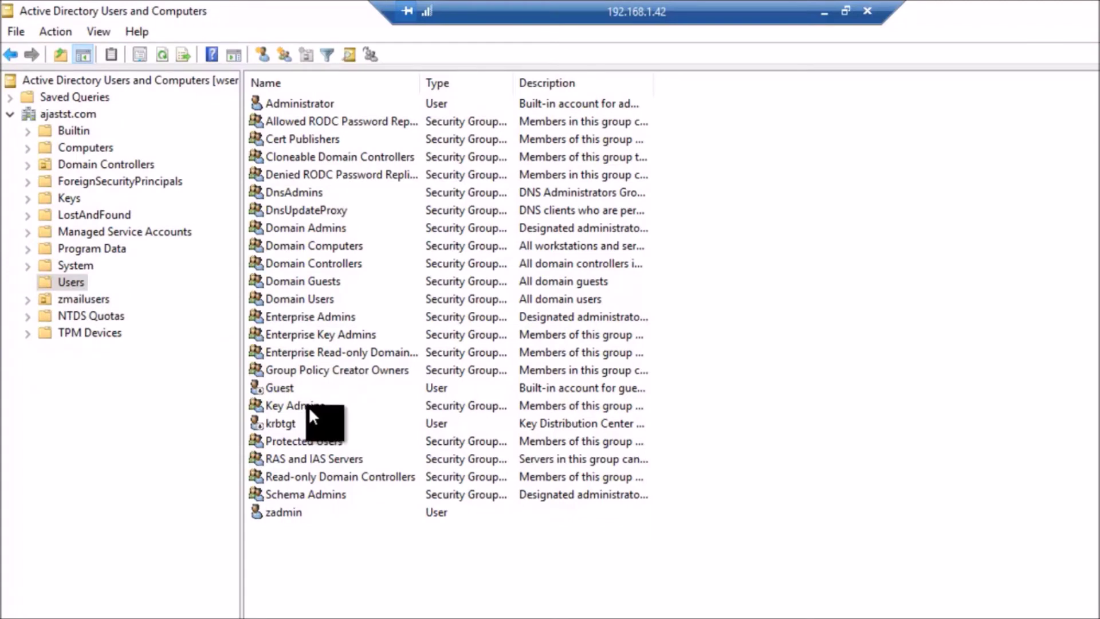
pyautogui.click(310, 225)
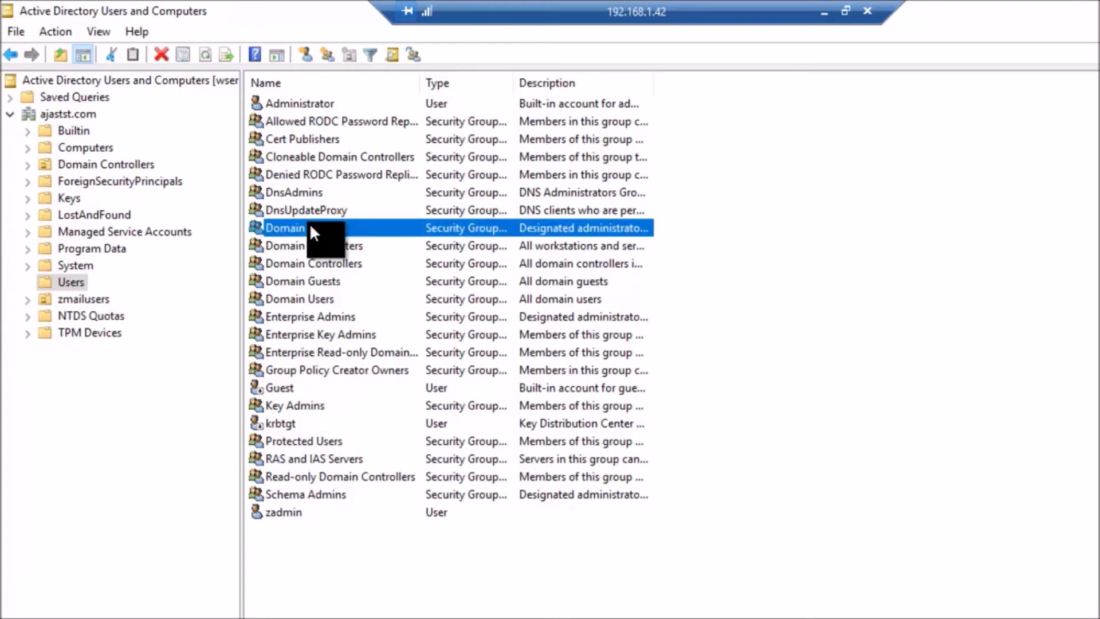
pyautogui.write('pdomain g')
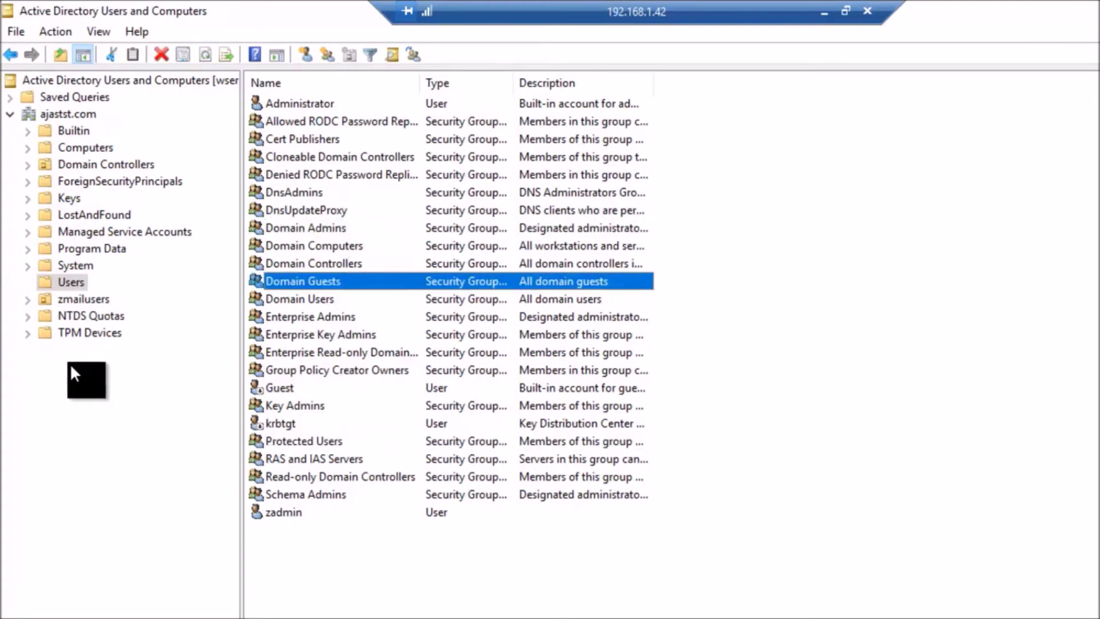
# Step: Browse zmailusers and the ajastst.com root, selecting ProjectTeamA, then return to Users
pyautogui.click(81, 301)
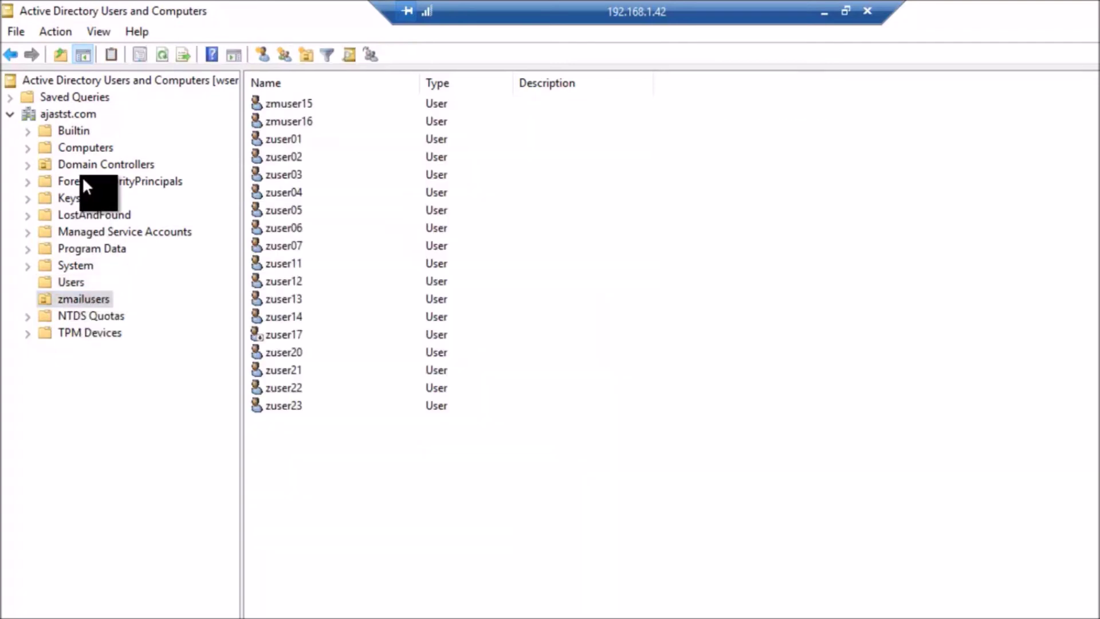
pyautogui.click(74, 113)
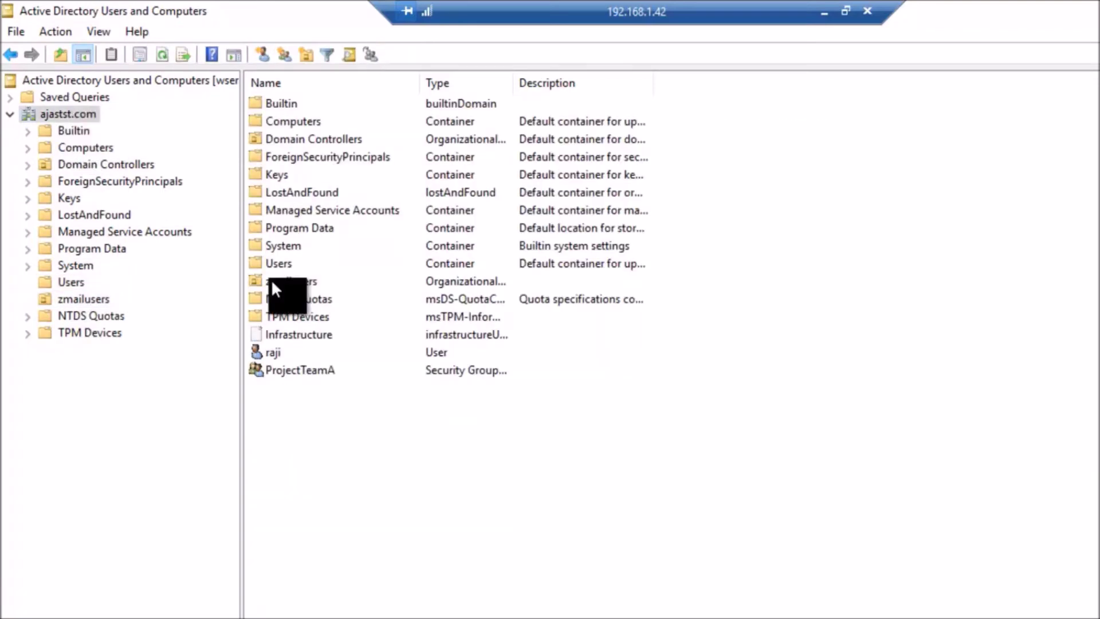
pyautogui.click(301, 372)
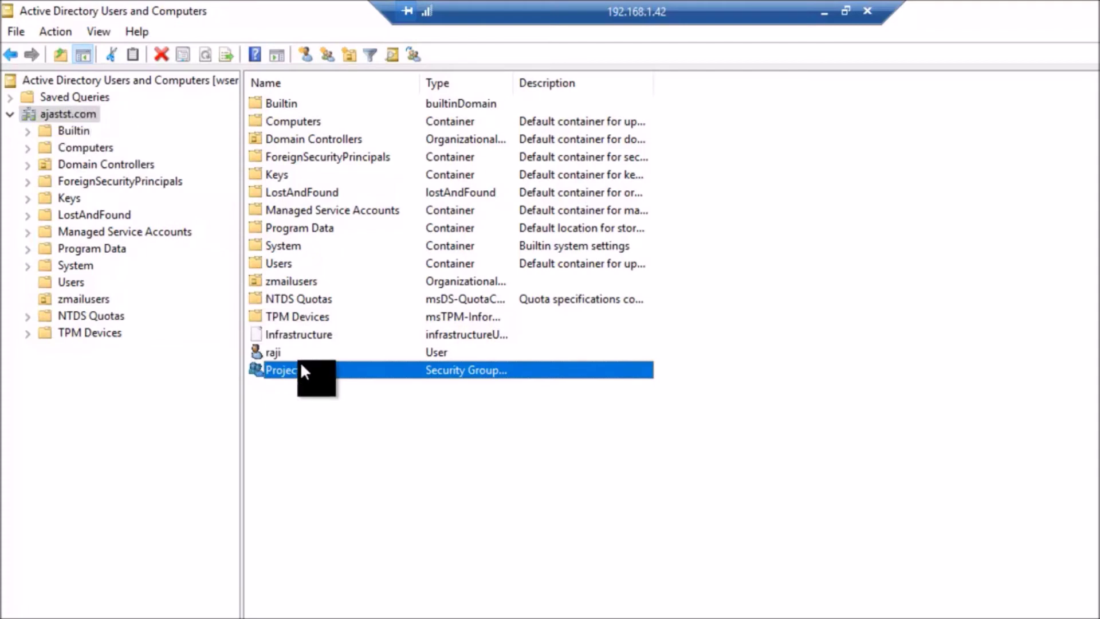
pyautogui.click(68, 280)
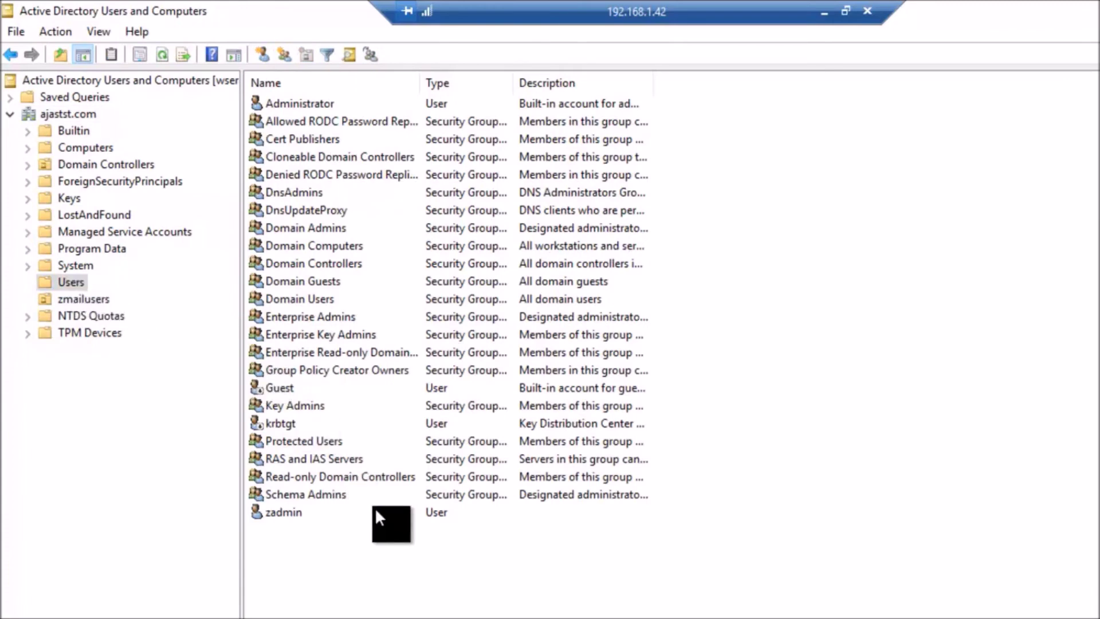
# Step: Create a Global Security group named test in the Users container
pyautogui.rightClick(755, 268)
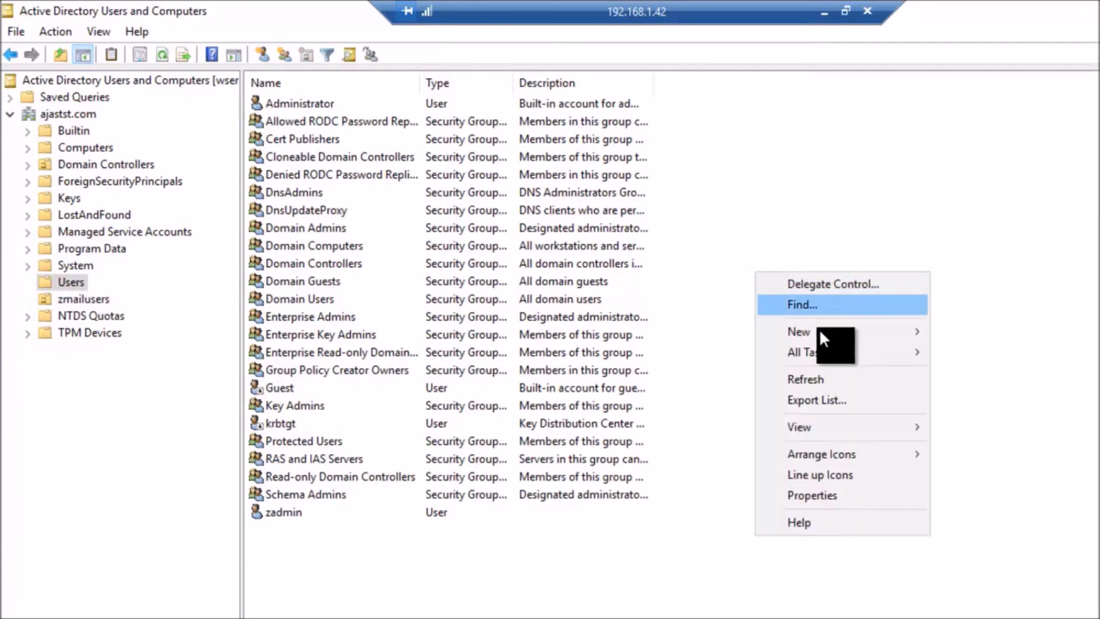
pyautogui.moveTo(818, 331)
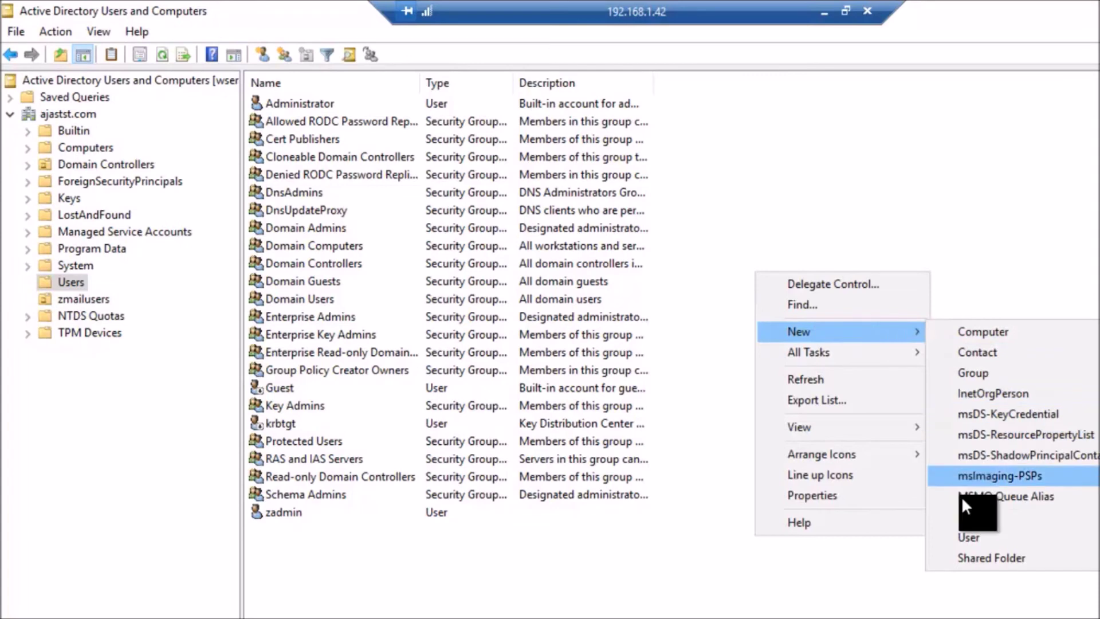
pyautogui.click(977, 373)
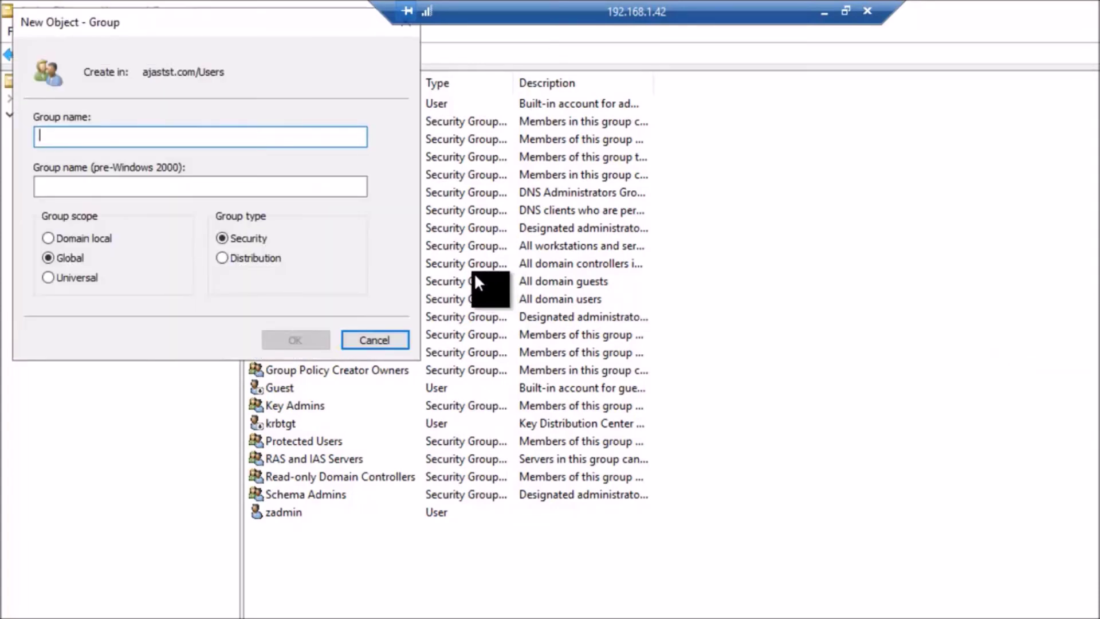
pyautogui.write('test')
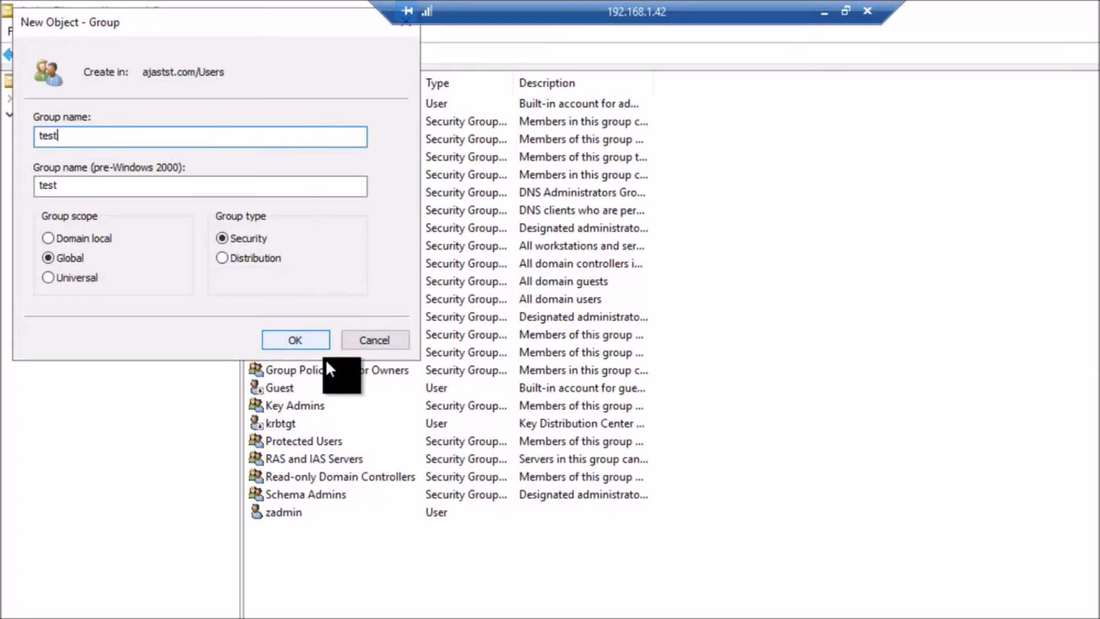
pyautogui.click(300, 339)
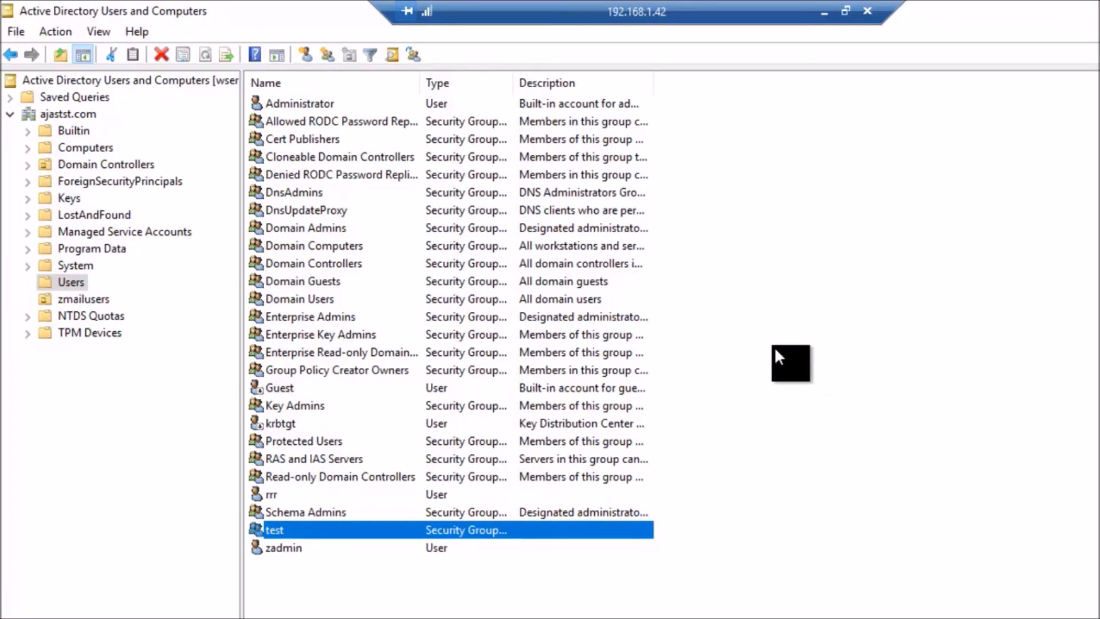
# Step: Drag ProjectTeamA from ajastst.com onto the Users folder, confirm, and check it appears in Users
pyautogui.click(63, 113)
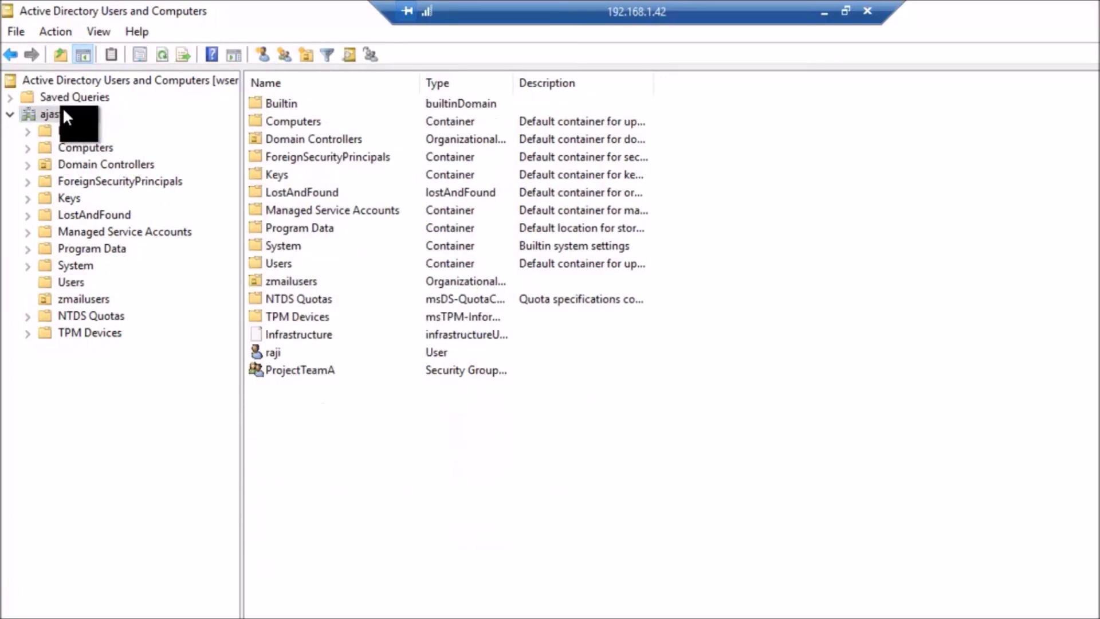
pyautogui.click(302, 369)
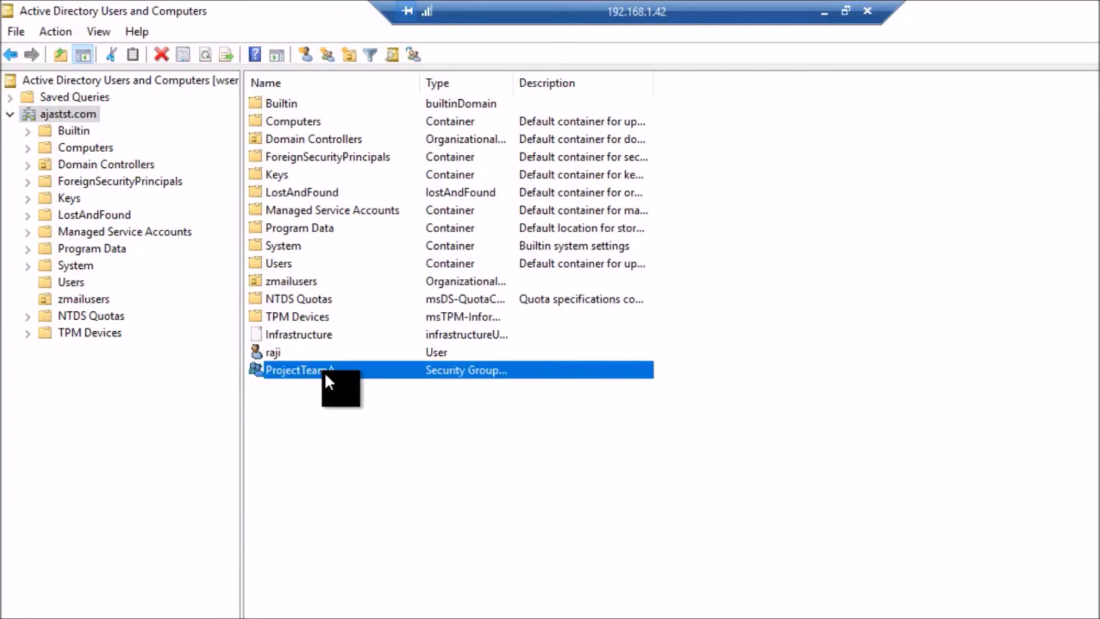
pyautogui.moveTo(324, 370); pyautogui.dragTo(94, 284)
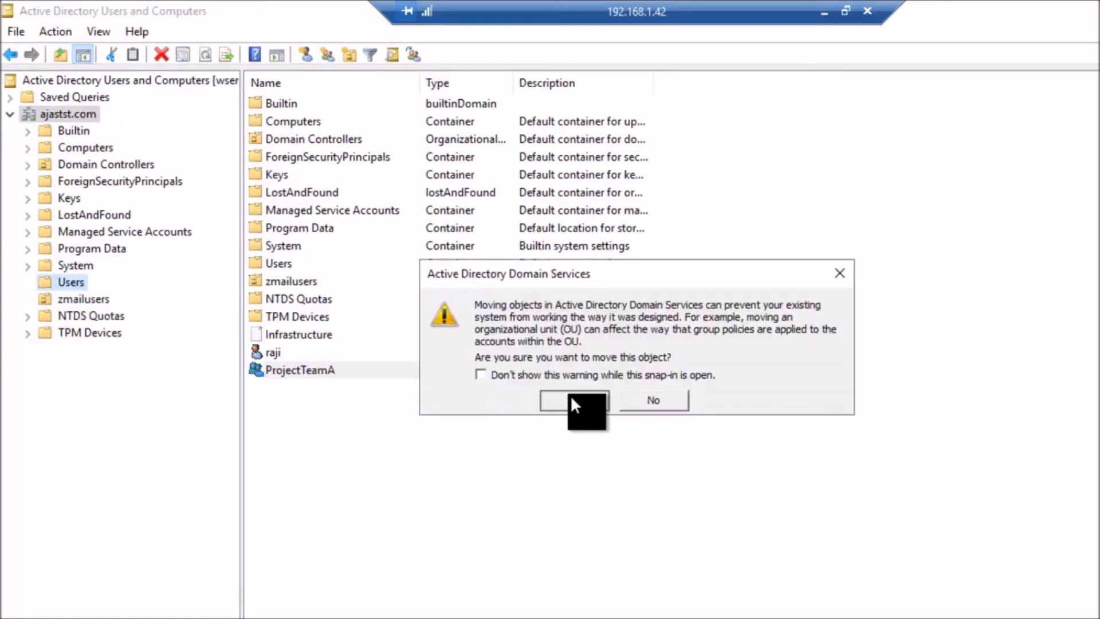
pyautogui.click(572, 400)
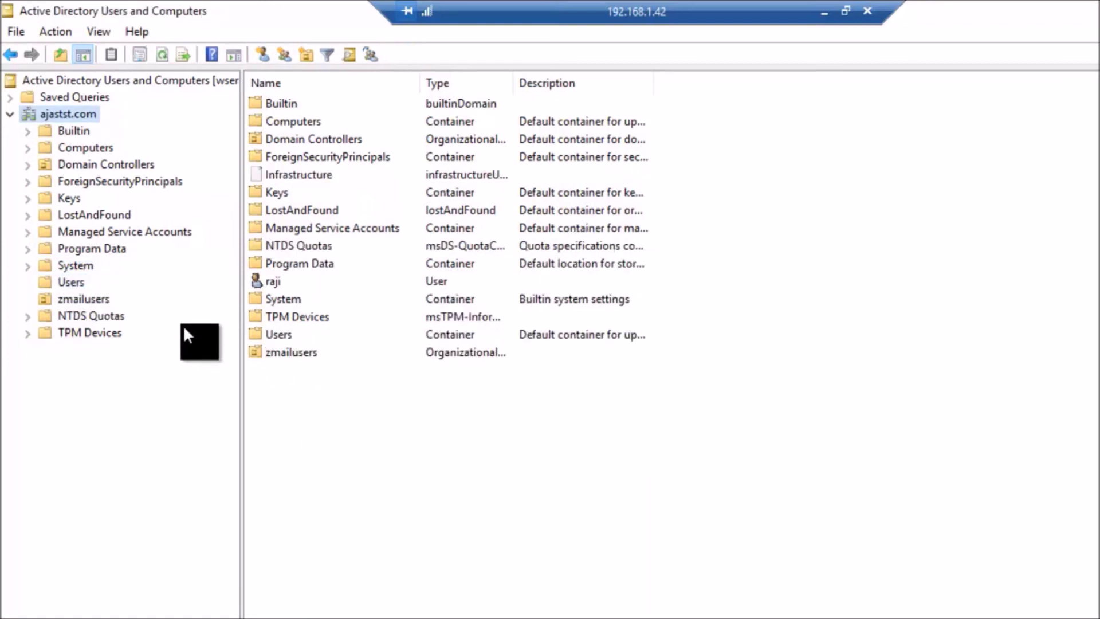
pyautogui.click(67, 282)
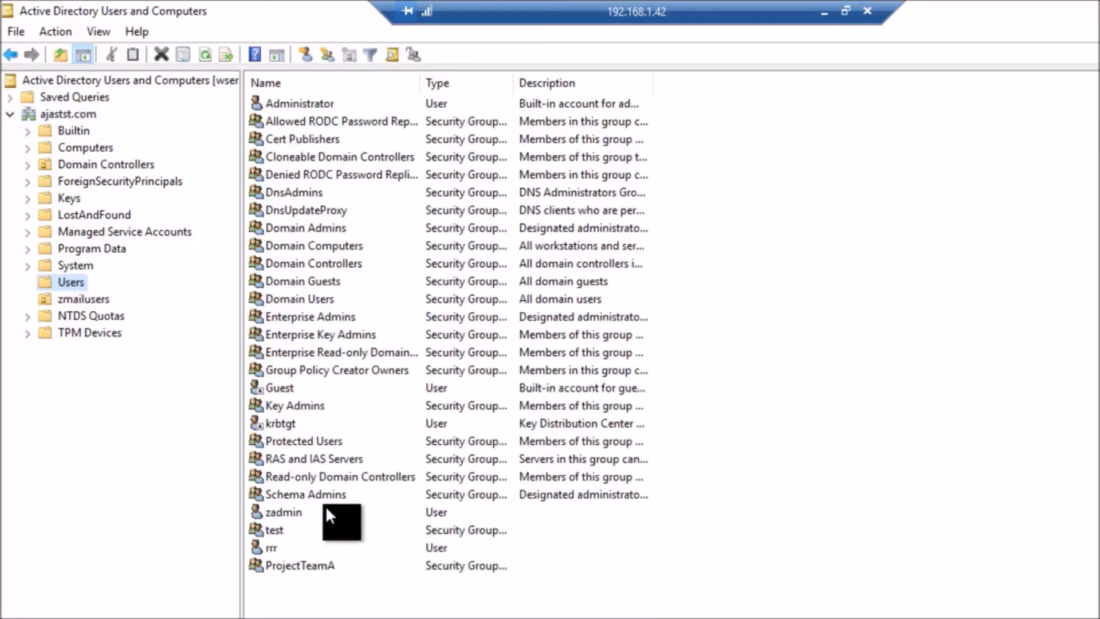
pyautogui.click(307, 567)
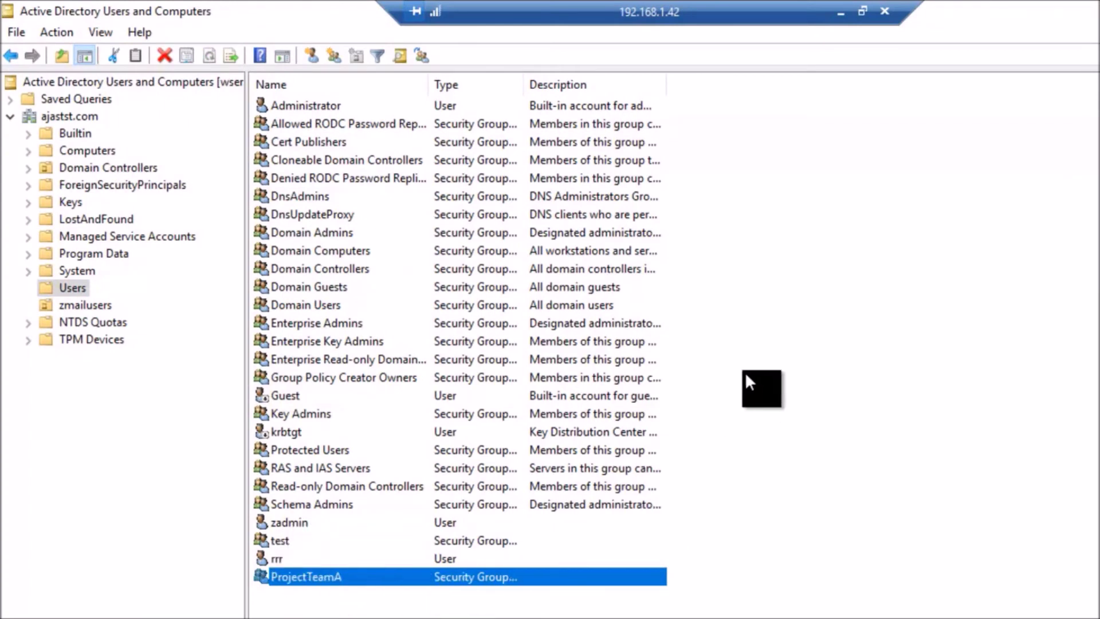
pyautogui.rightClick(855, 293)
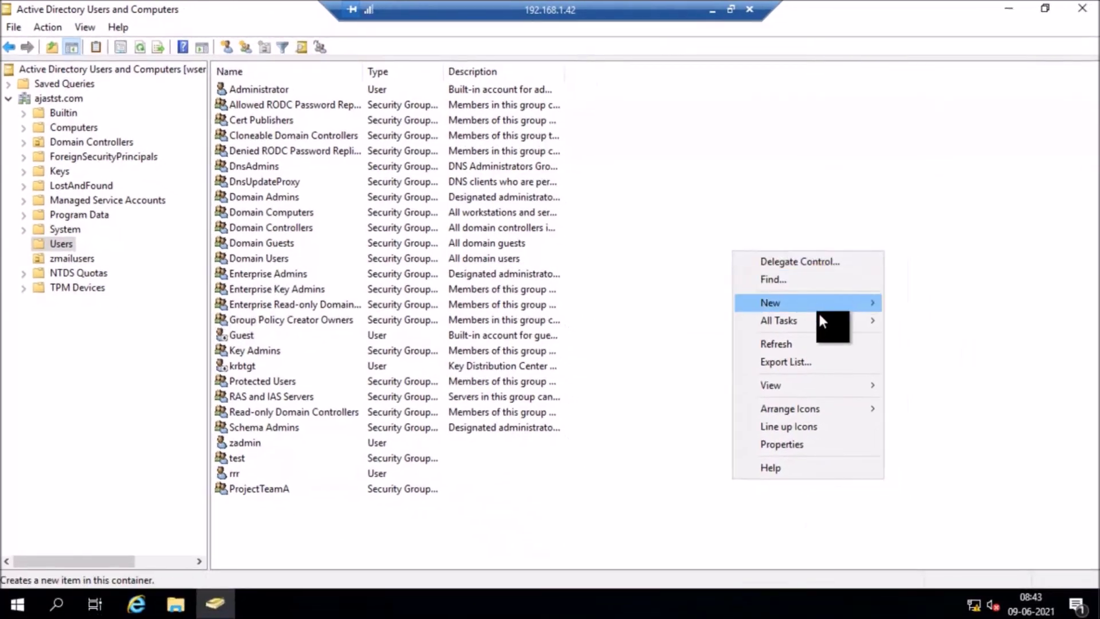
pyautogui.moveTo(796, 305)
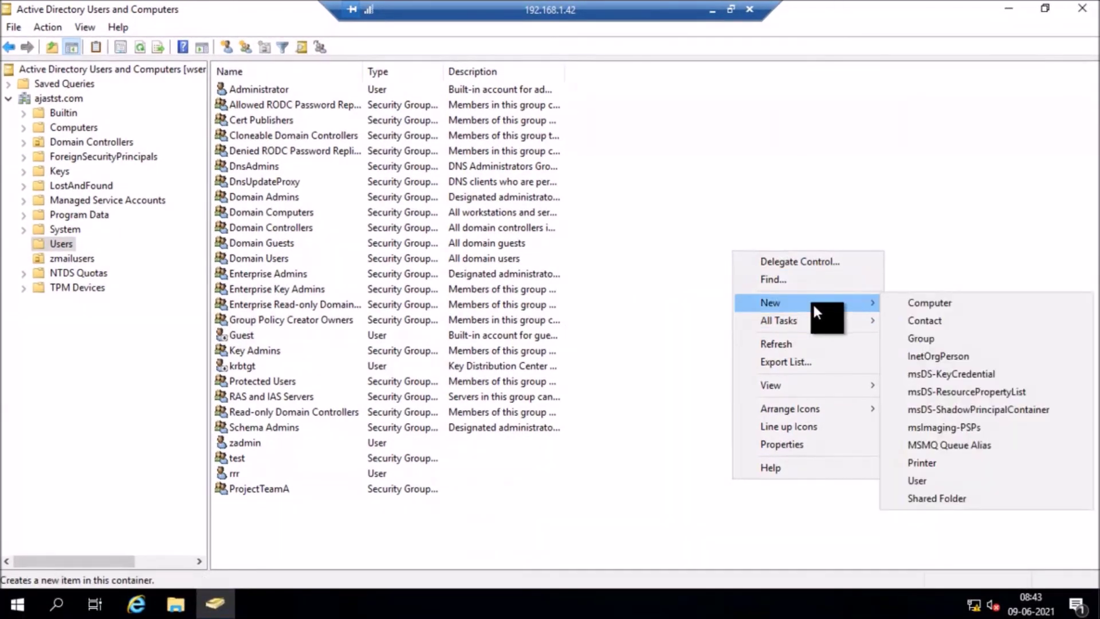
pyautogui.click(917, 338)
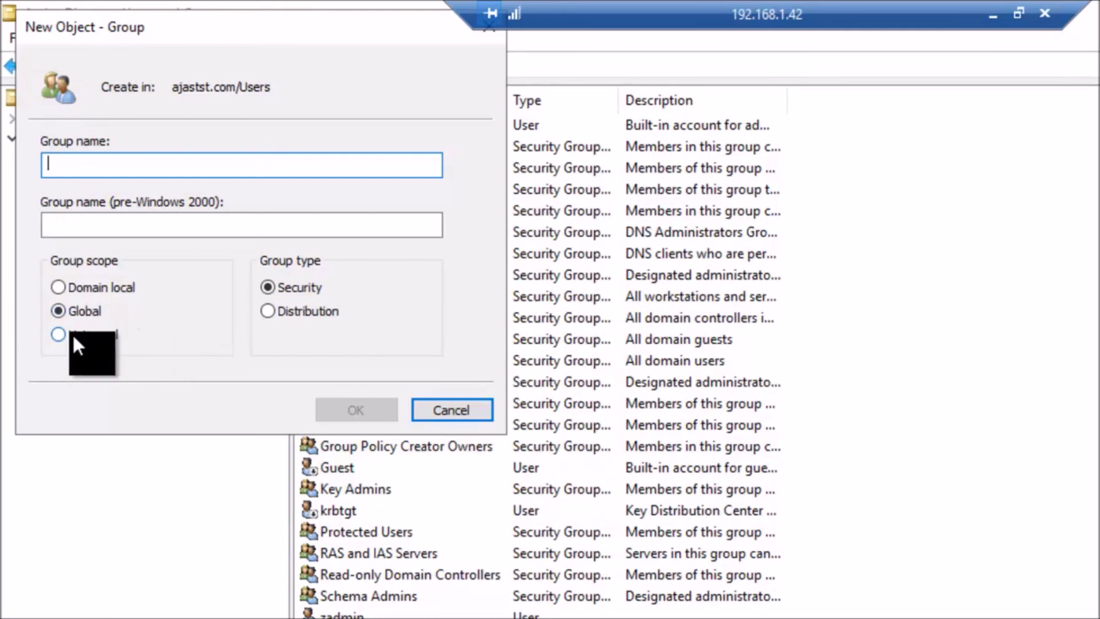
pyautogui.click(58, 331)
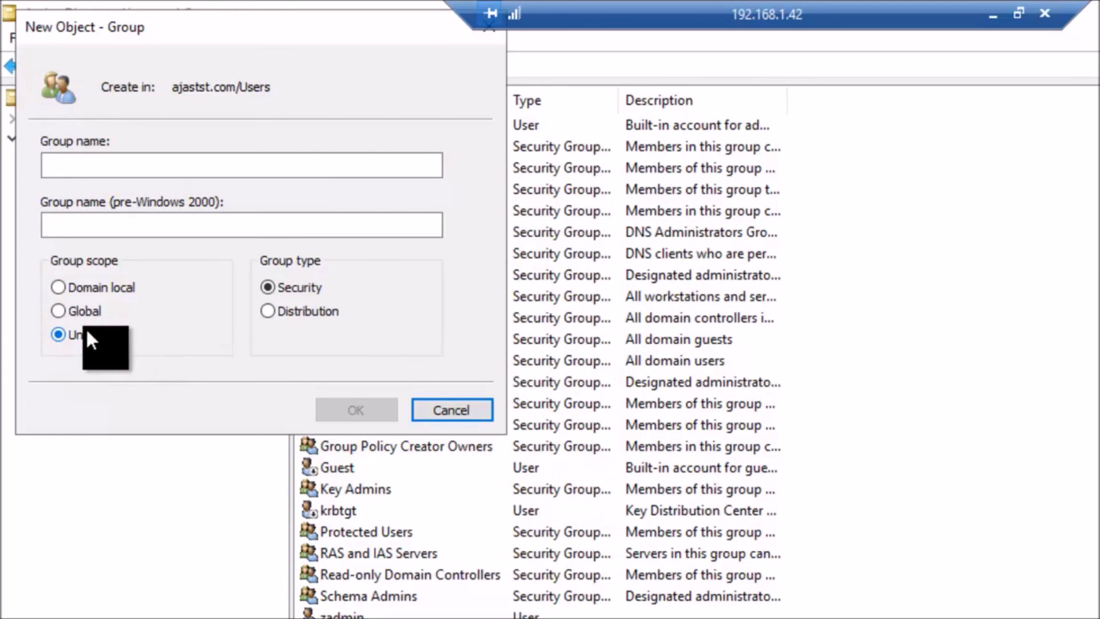
pyautogui.click(59, 310)
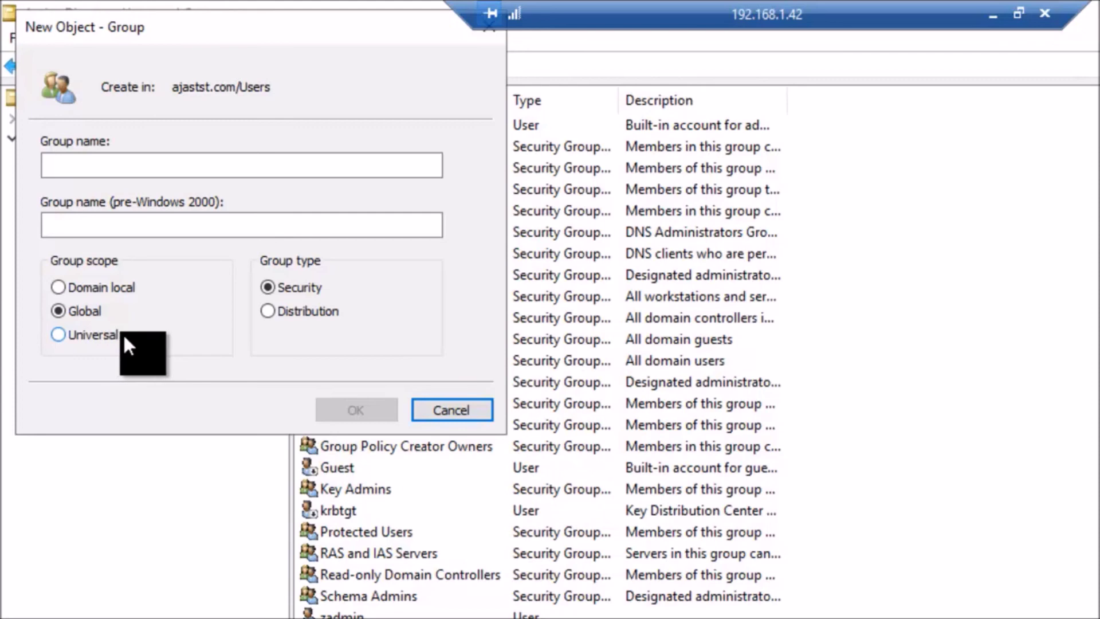
pyautogui.click(67, 335)
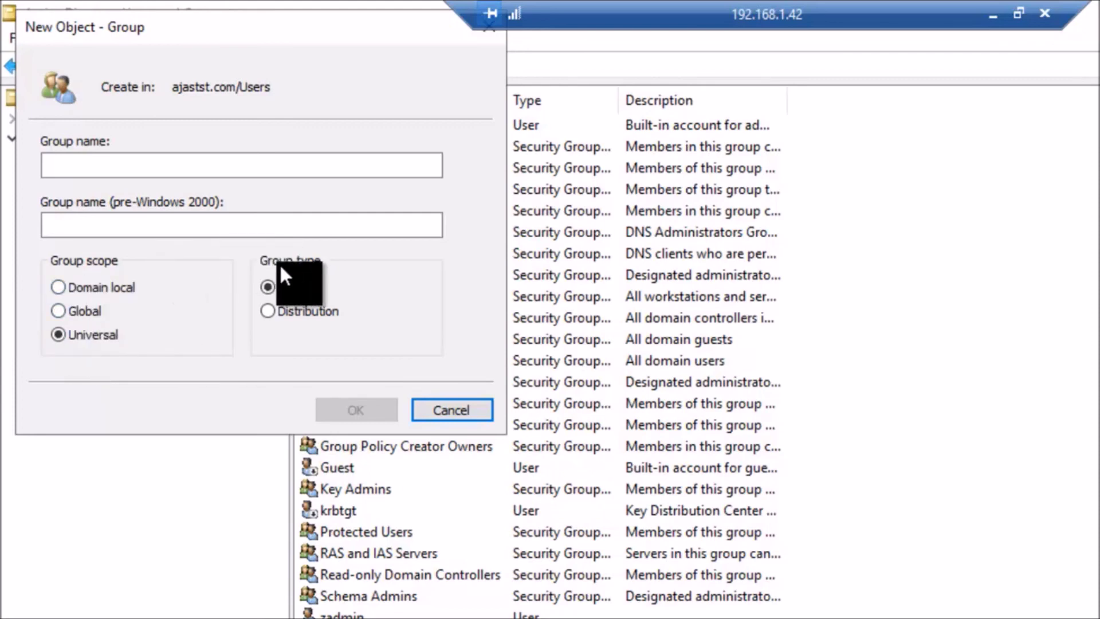
pyautogui.click(265, 310)
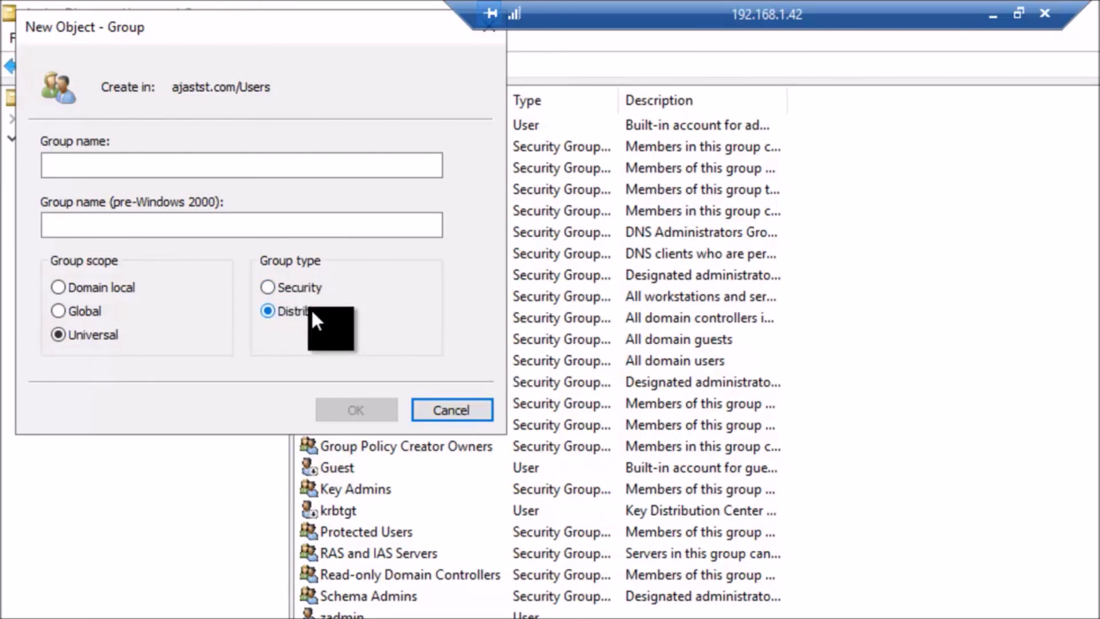
pyautogui.click(280, 289)
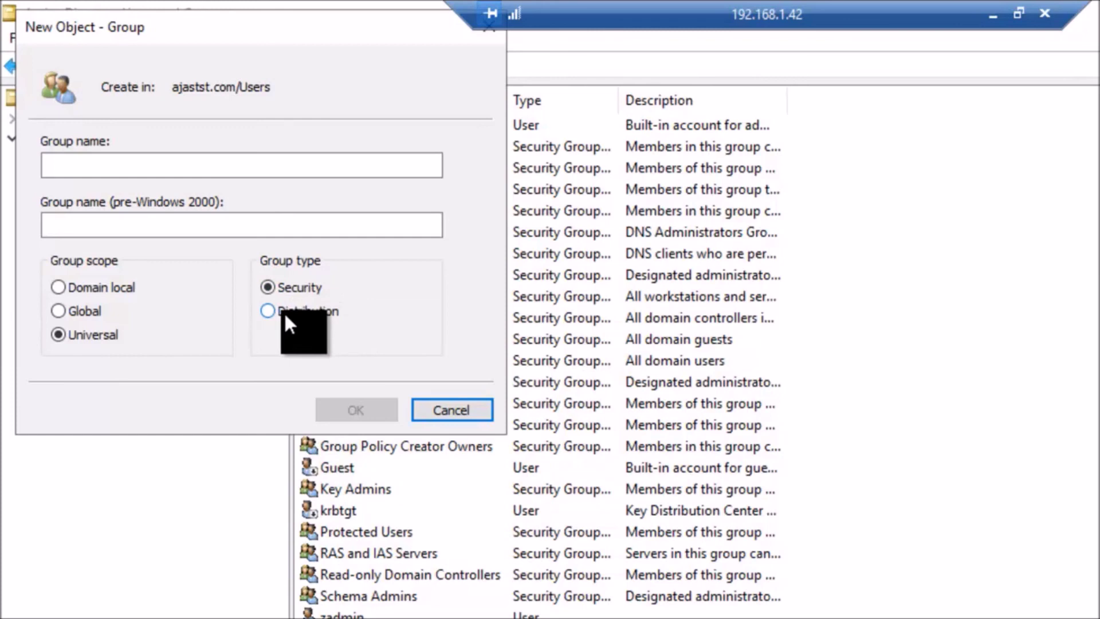
pyautogui.click(264, 309)
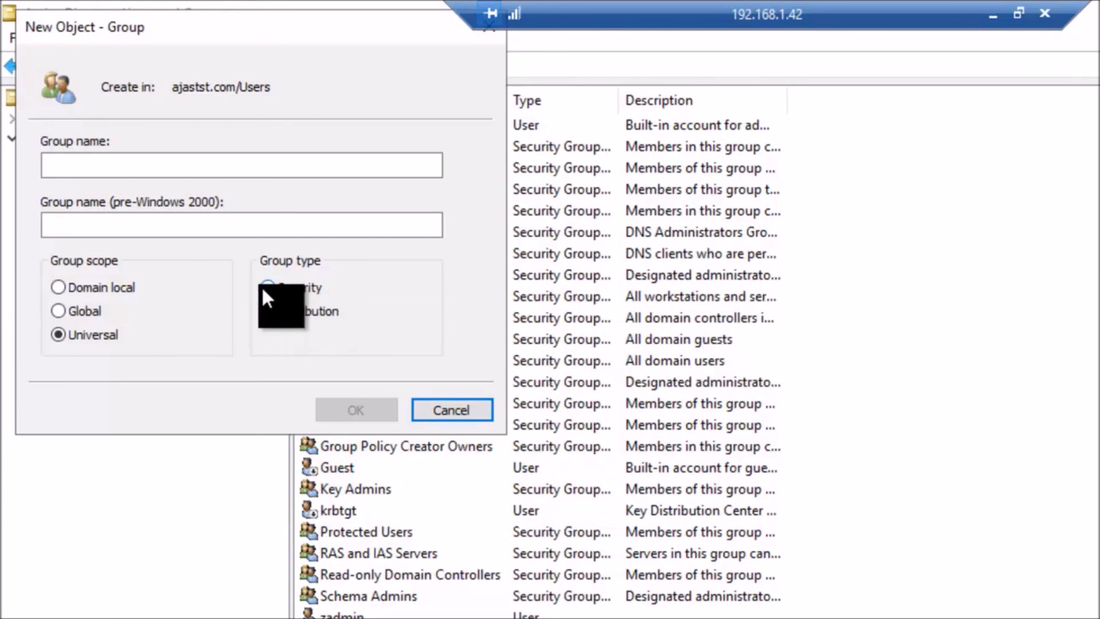
pyautogui.click(267, 284)
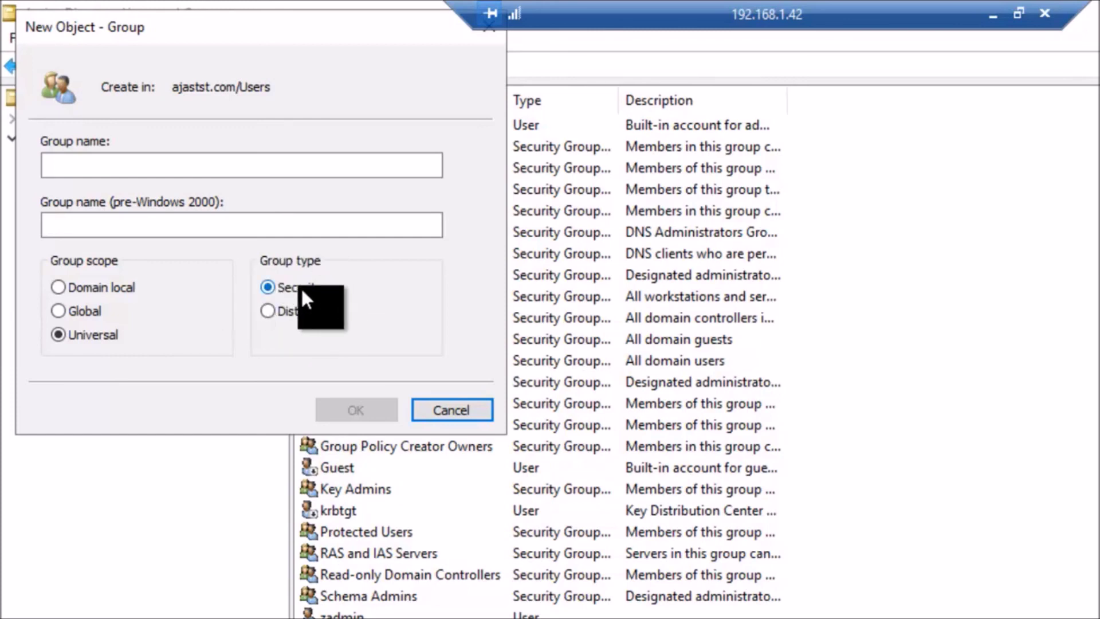
pyautogui.click(63, 310)
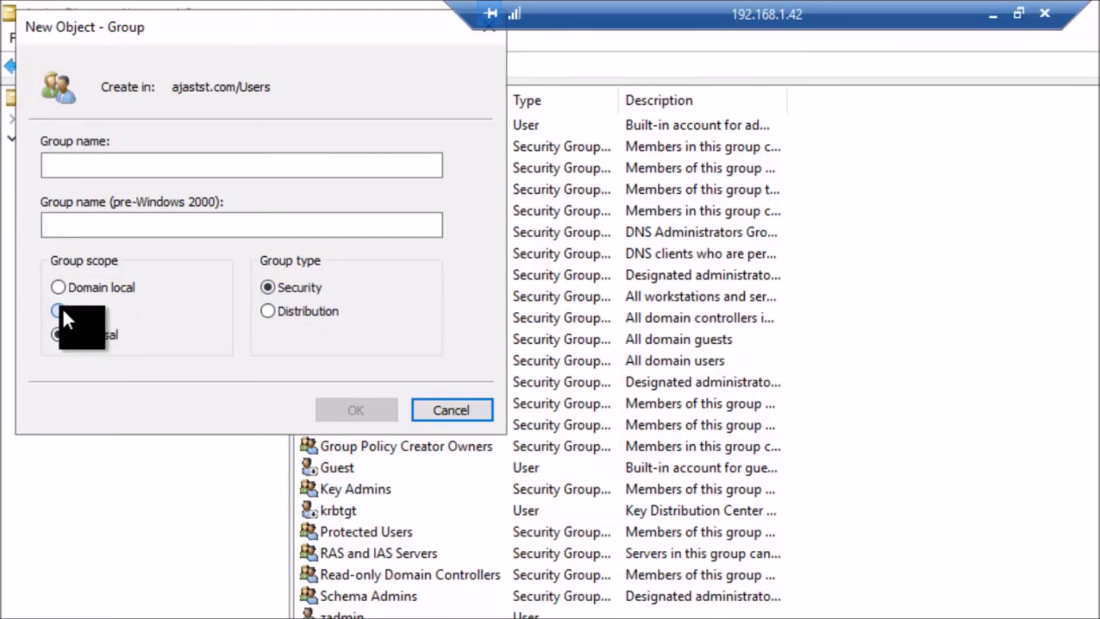
pyautogui.click(467, 410)
pyautogui.rightClick(961, 287)
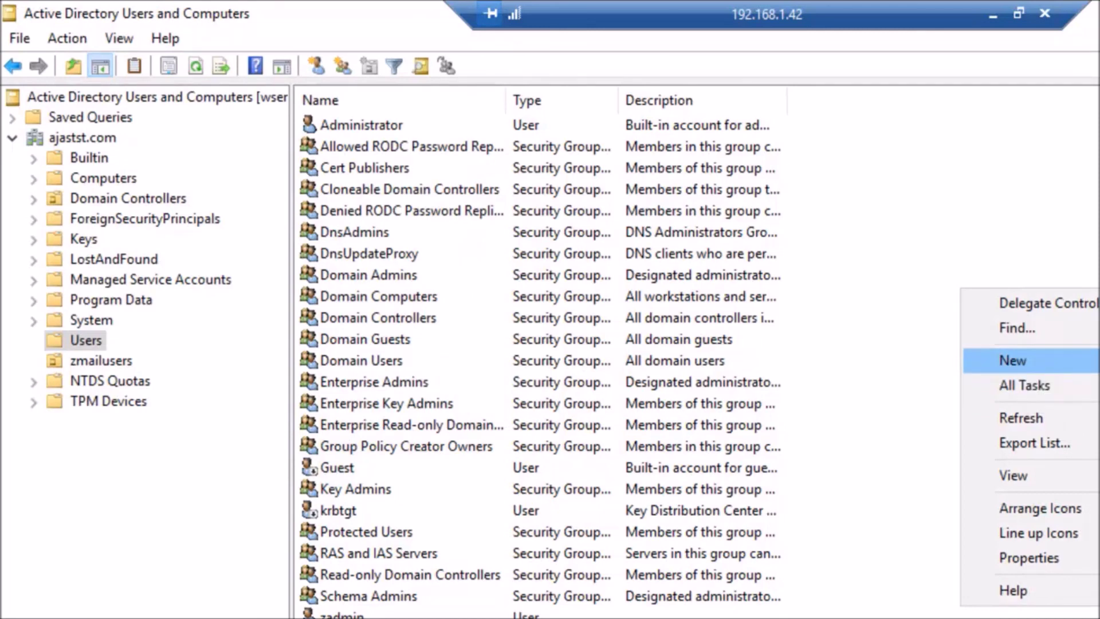
pyautogui.click(1096, 402)
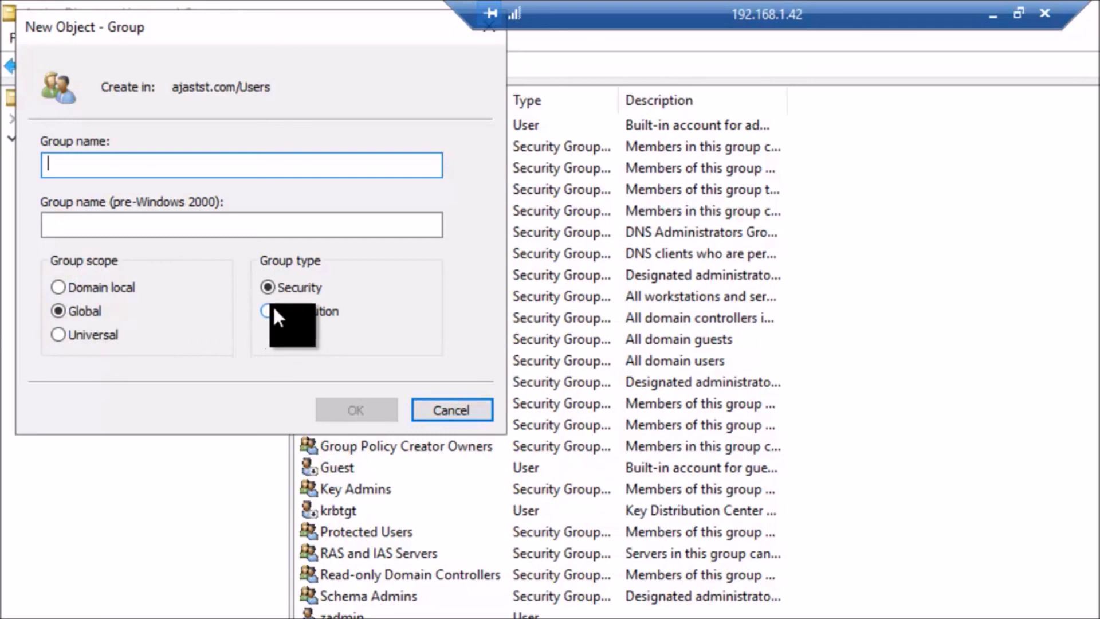
pyautogui.click(461, 415)
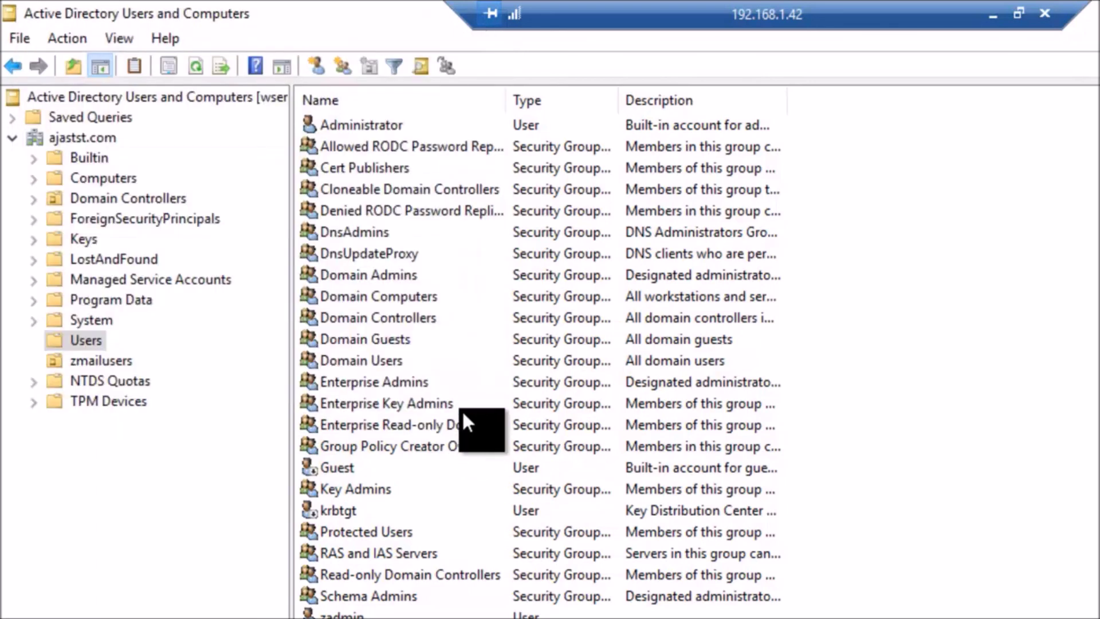